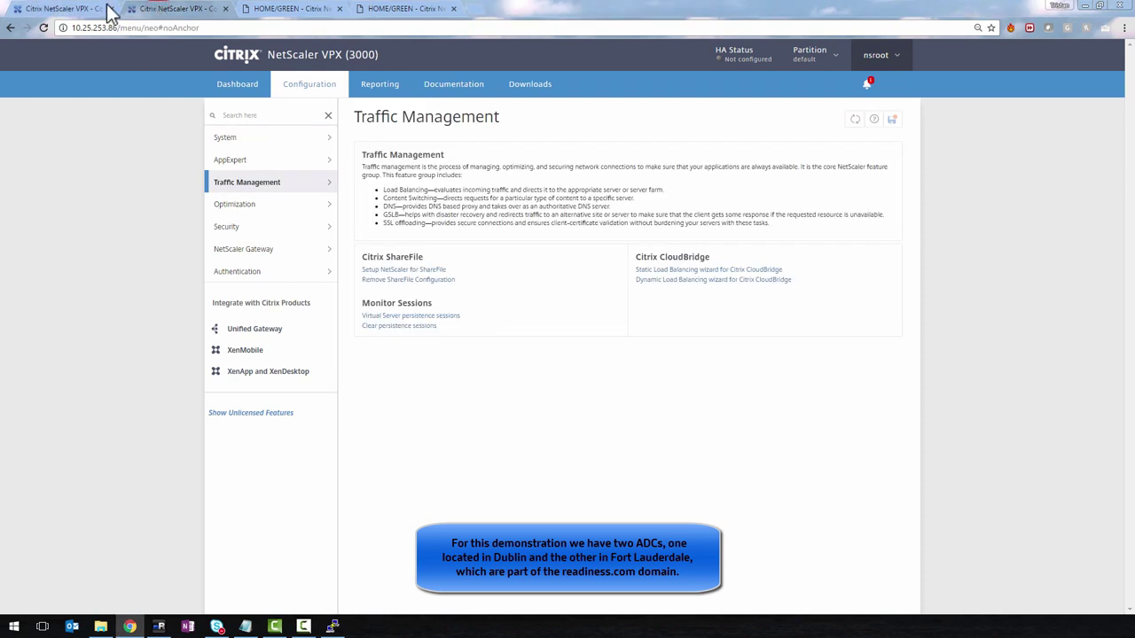
Display the load balancing virtual servers on the Dublin NetScaler at 10.25.252.116
click(70, 11)
click(268, 182)
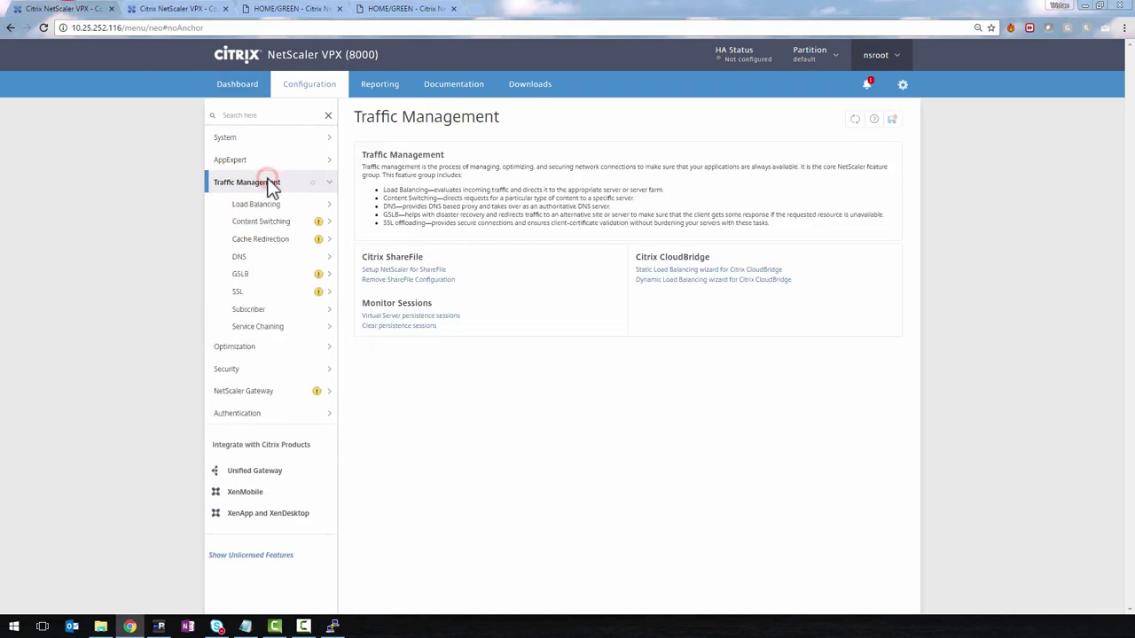
click(271, 204)
click(279, 224)
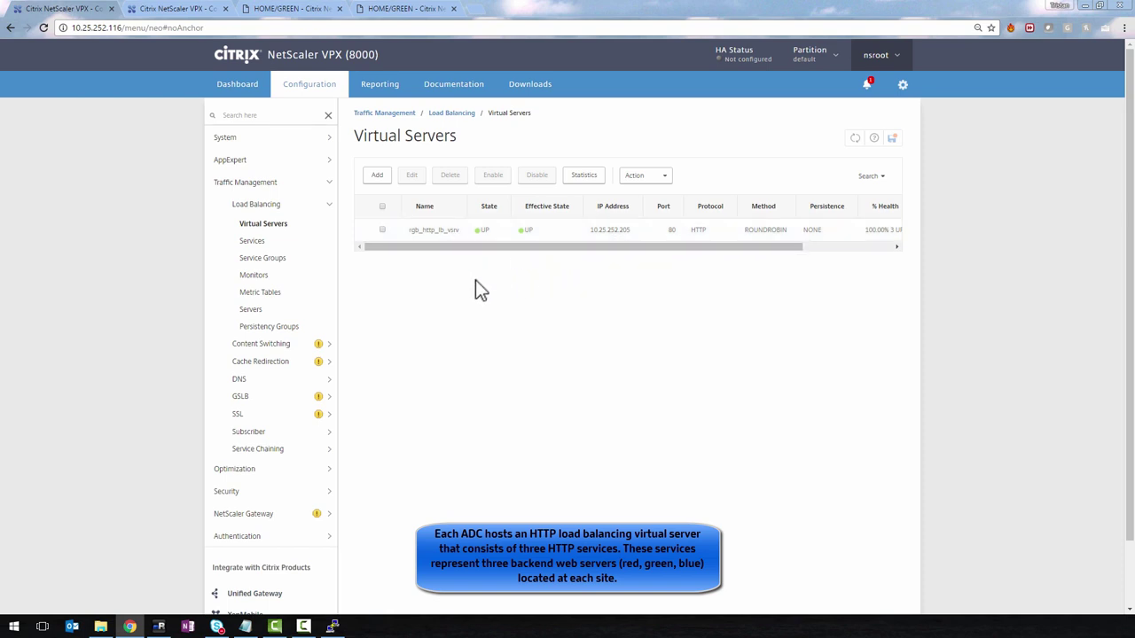
Display the load balancing virtual servers on the Fort Lauderdale NetScaler at 10.25.253.86 and examine rgb_http_lb_vsrv
click(174, 9)
click(251, 182)
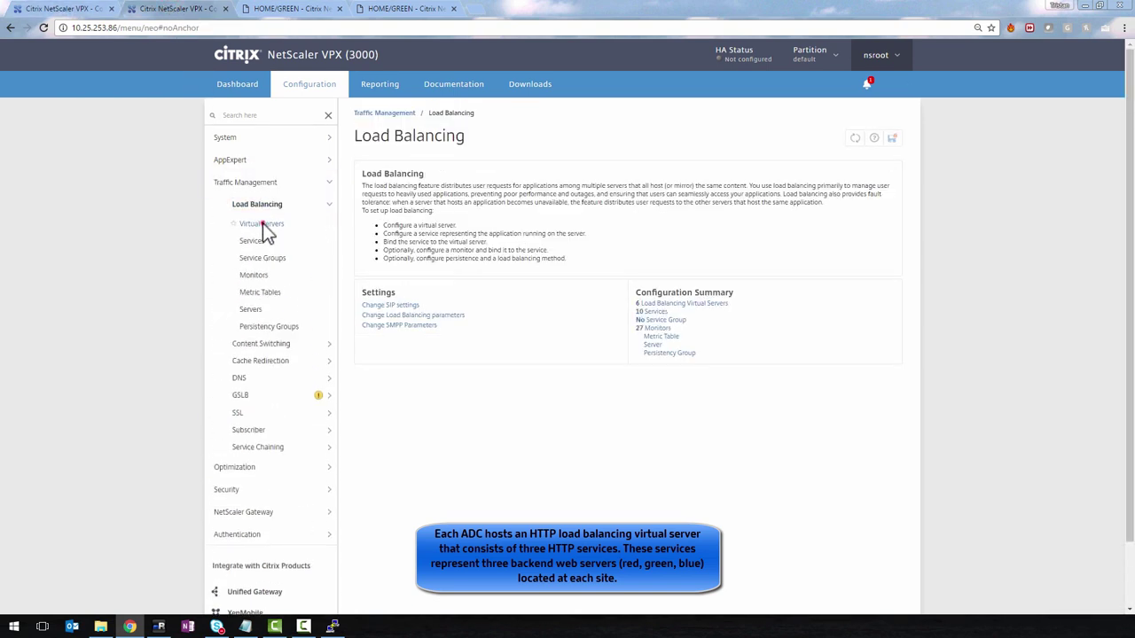
click(263, 224)
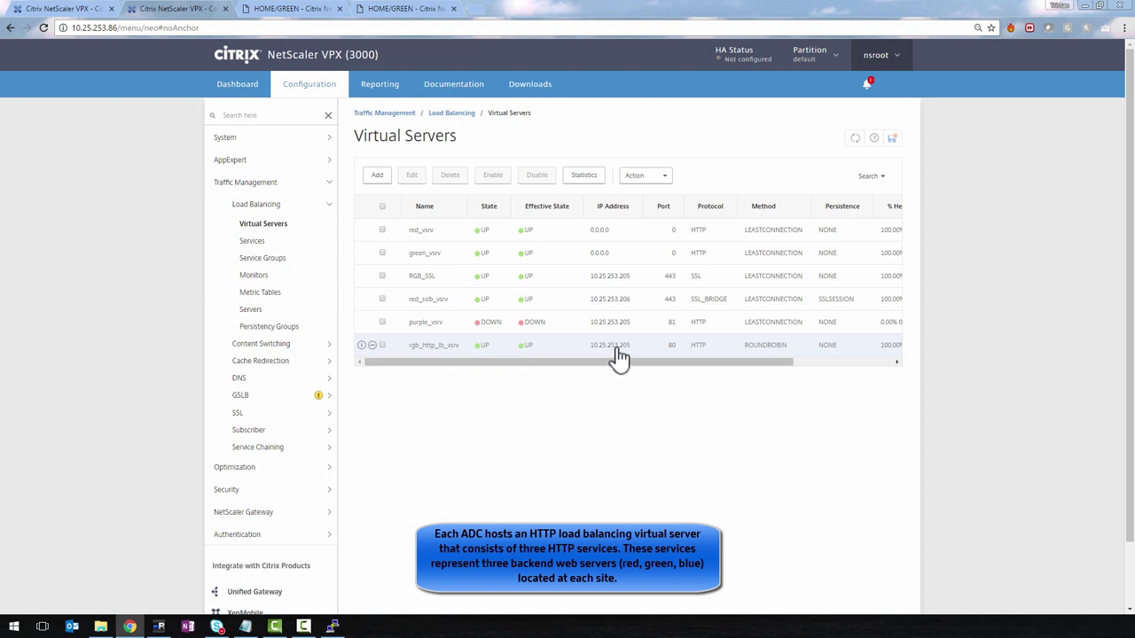
mouse_move(684, 364)
mouse_down()
mouse_move(816, 364)
mouse_move(673, 384)
mouse_up()
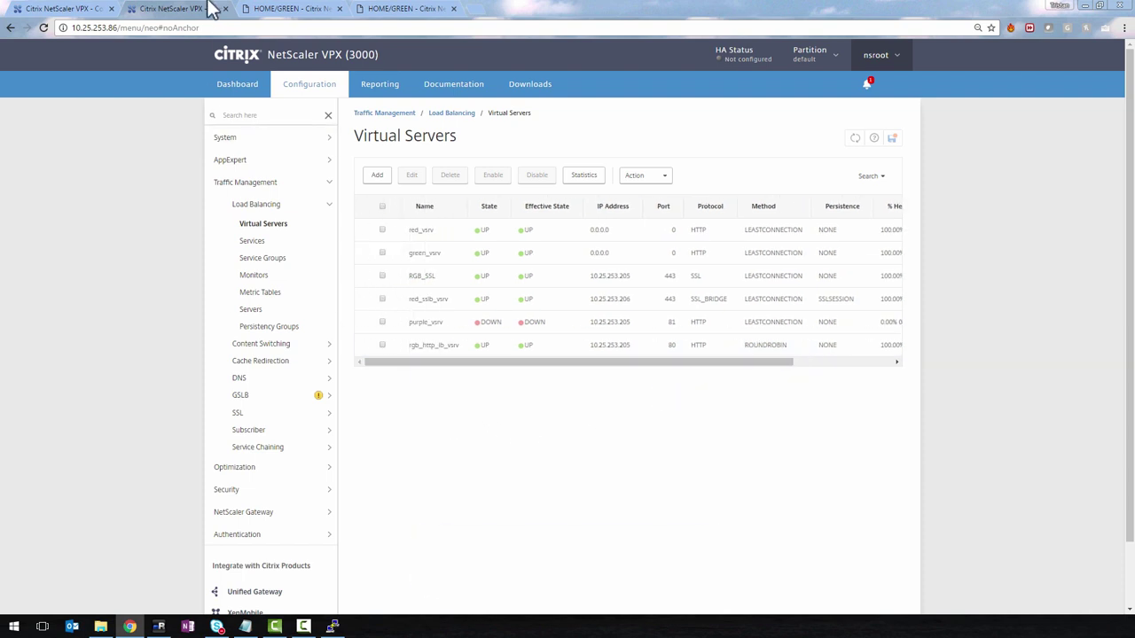
Reload support.dub.readiness.com once and support.ftl.readiness.com twice to check which backend server each site serves
click(288, 9)
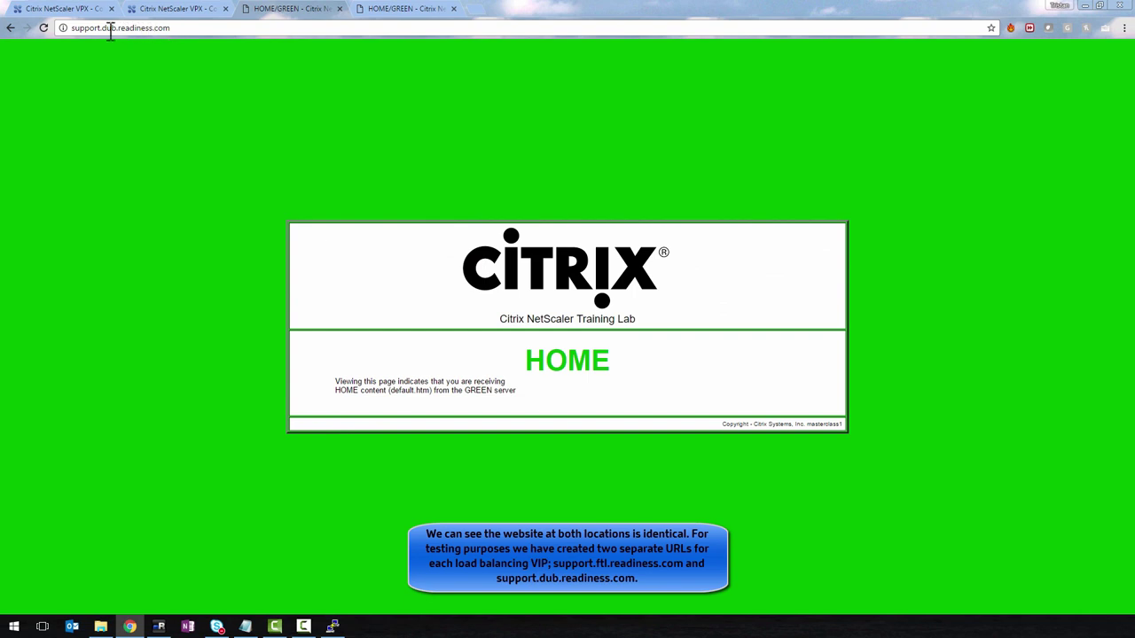
click(42, 29)
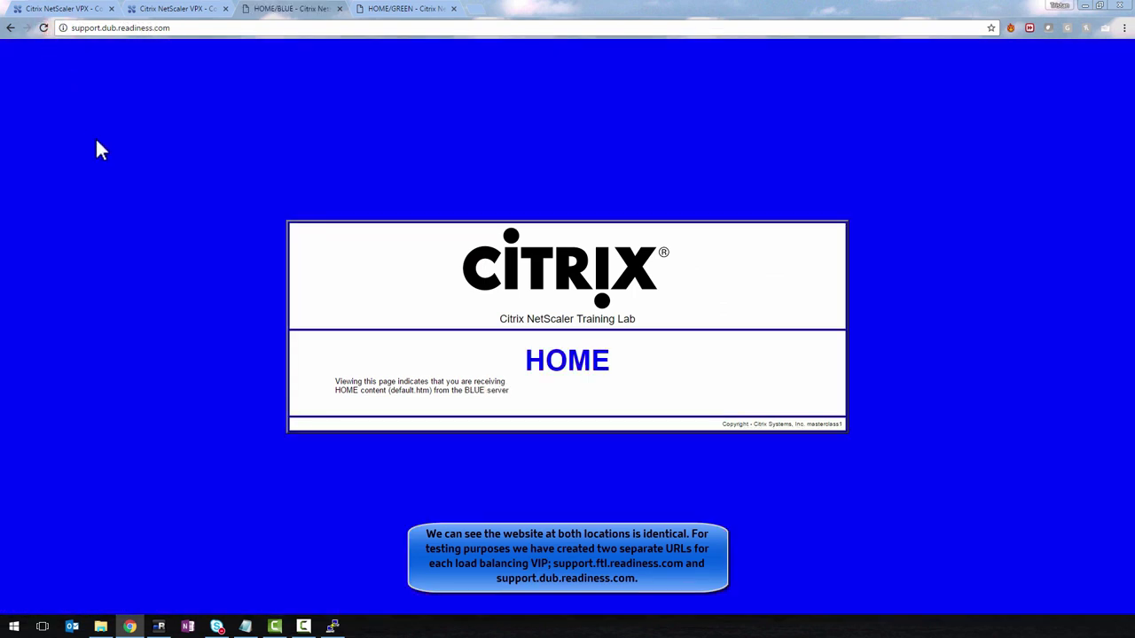
click(399, 10)
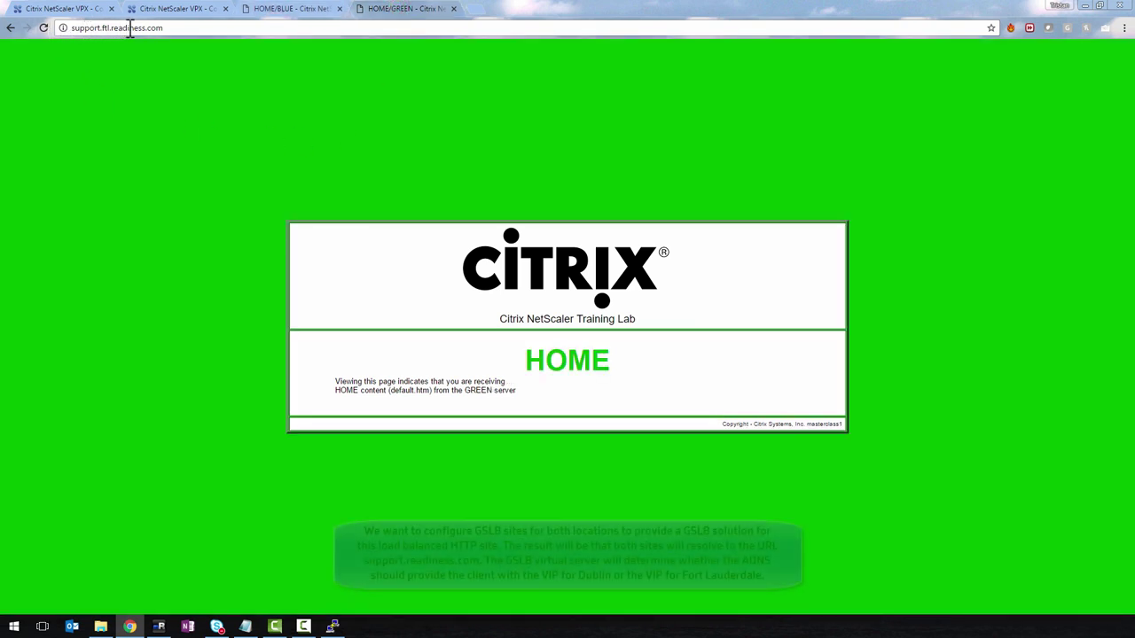
click(43, 27)
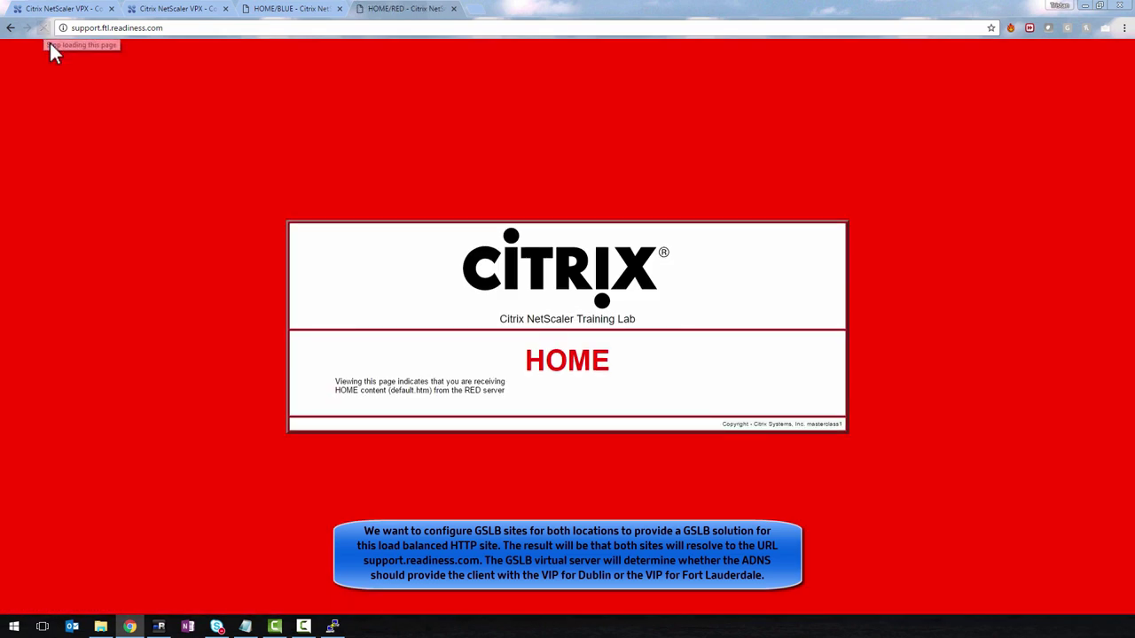
click(43, 28)
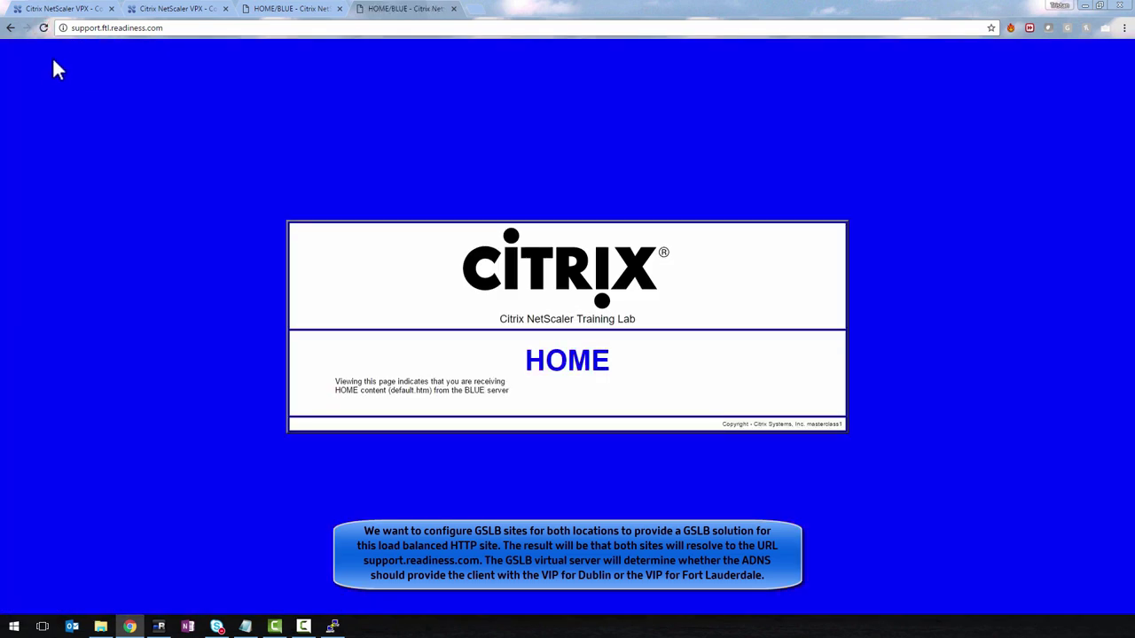
Enable the Global Server Load Balancing advanced feature on the Dublin NetScaler at 10.25.252.116
click(60, 9)
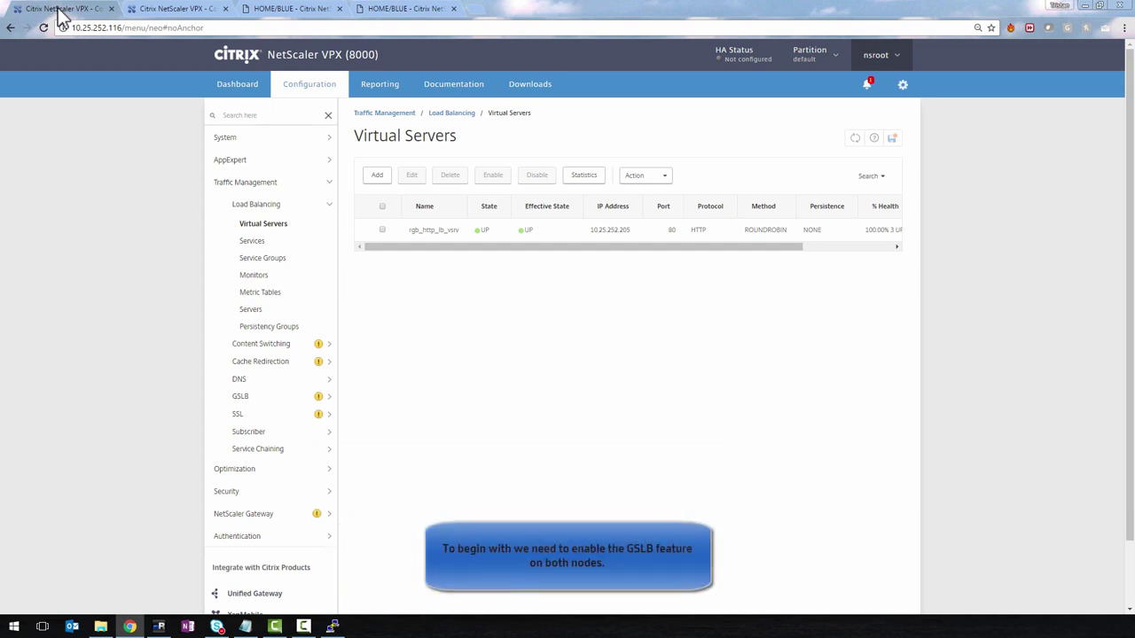
click(250, 139)
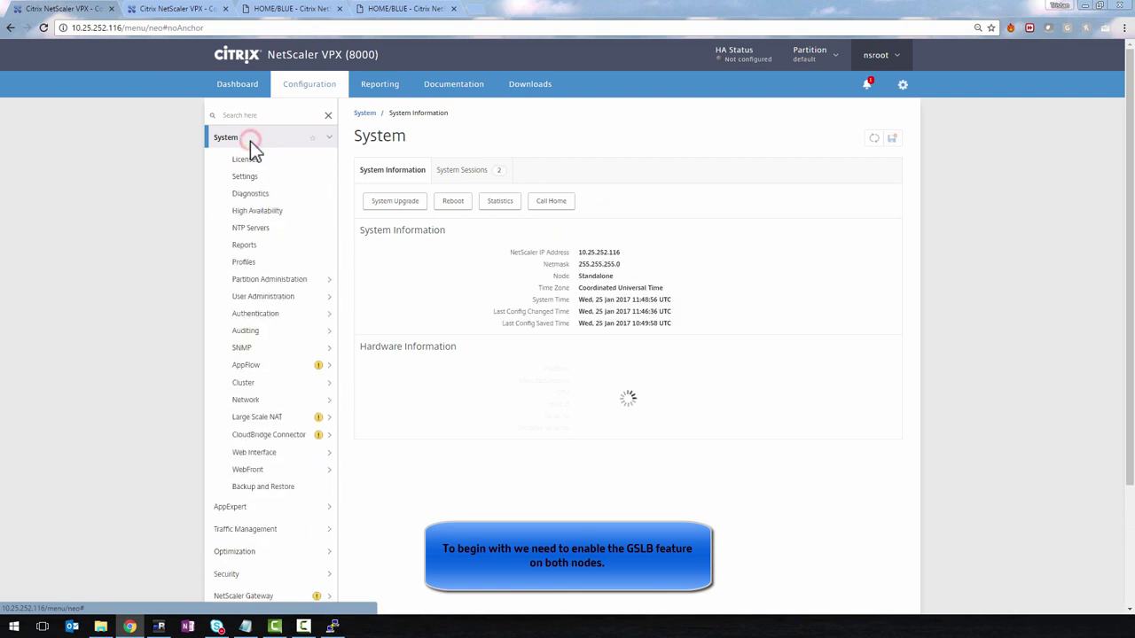
click(262, 177)
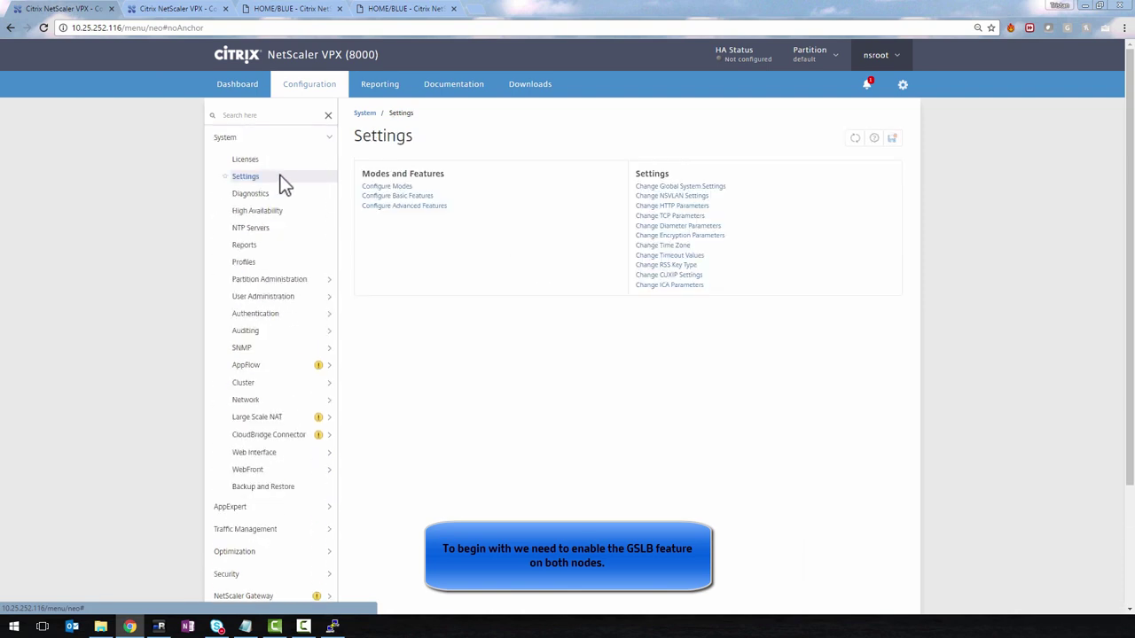
click(388, 207)
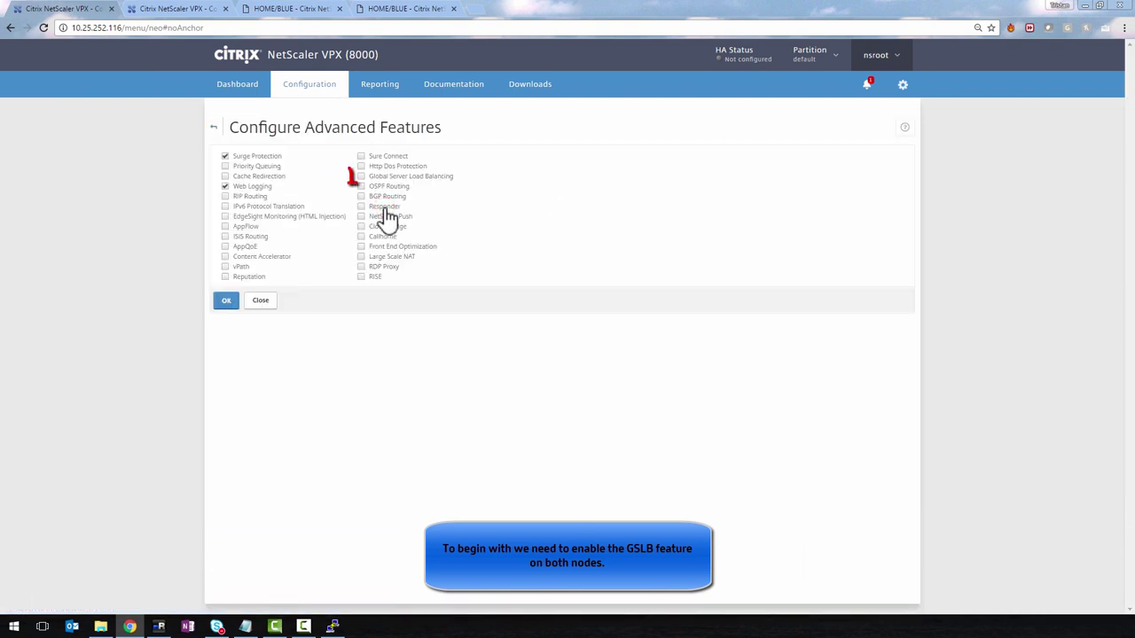
click(361, 177)
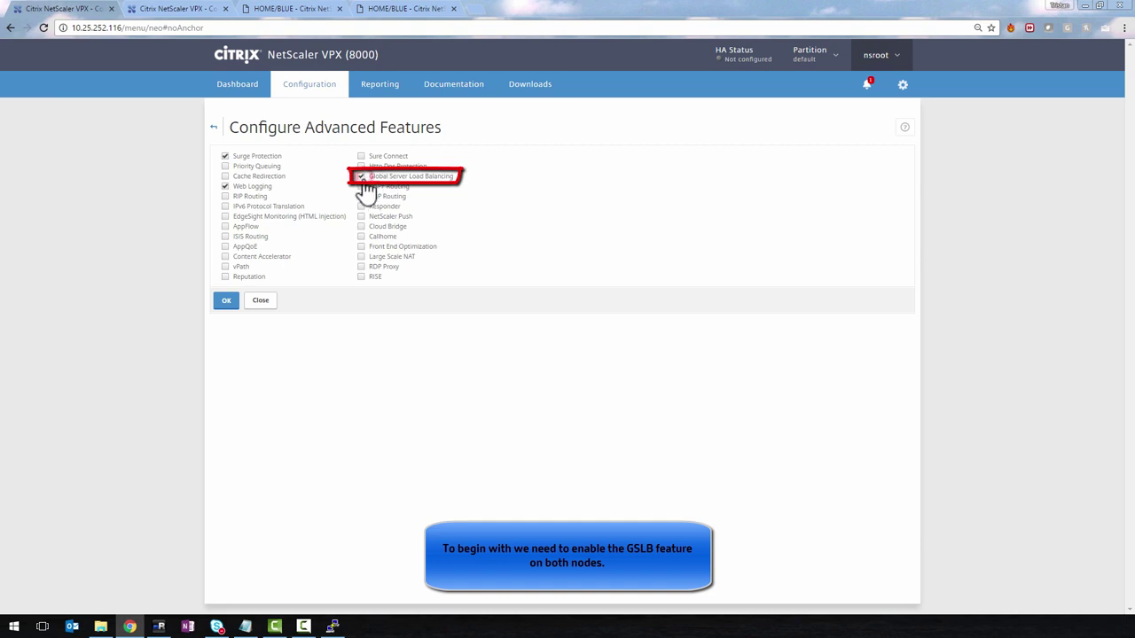
click(227, 302)
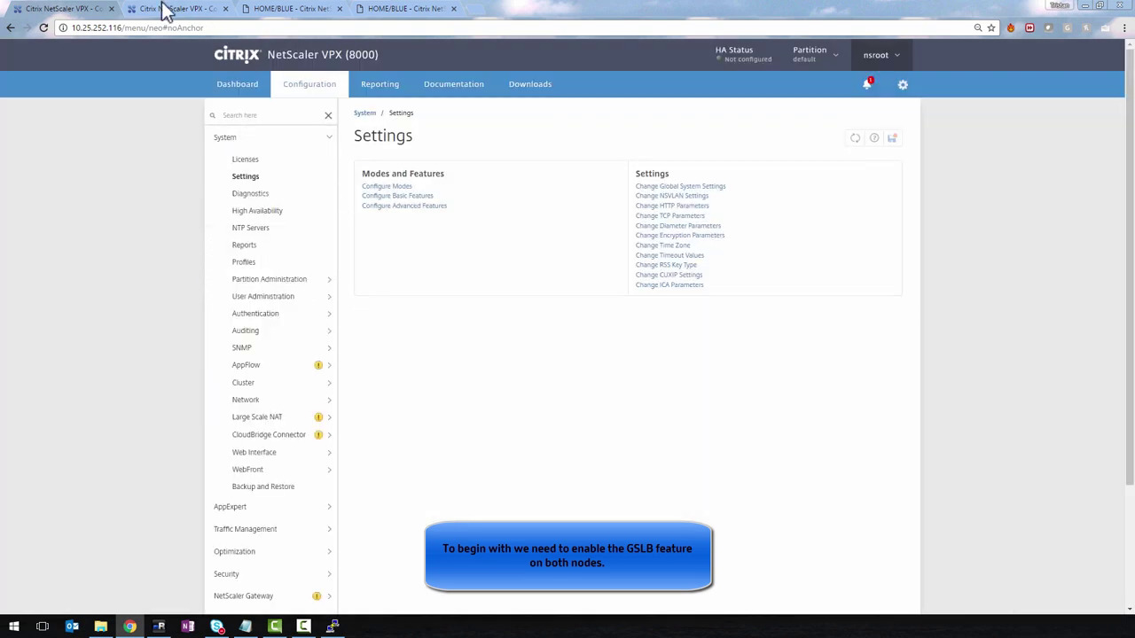
Enable the Global Server Load Balancing advanced feature on the Fort Lauderdale NetScaler at 10.25.253.86
click(159, 9)
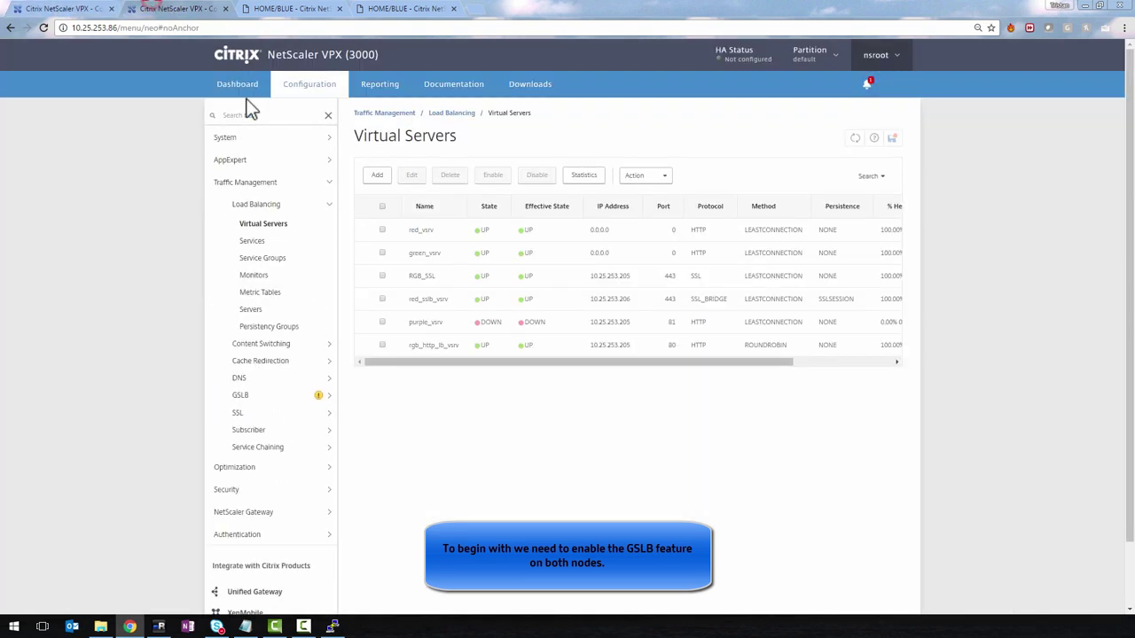
click(244, 140)
click(266, 176)
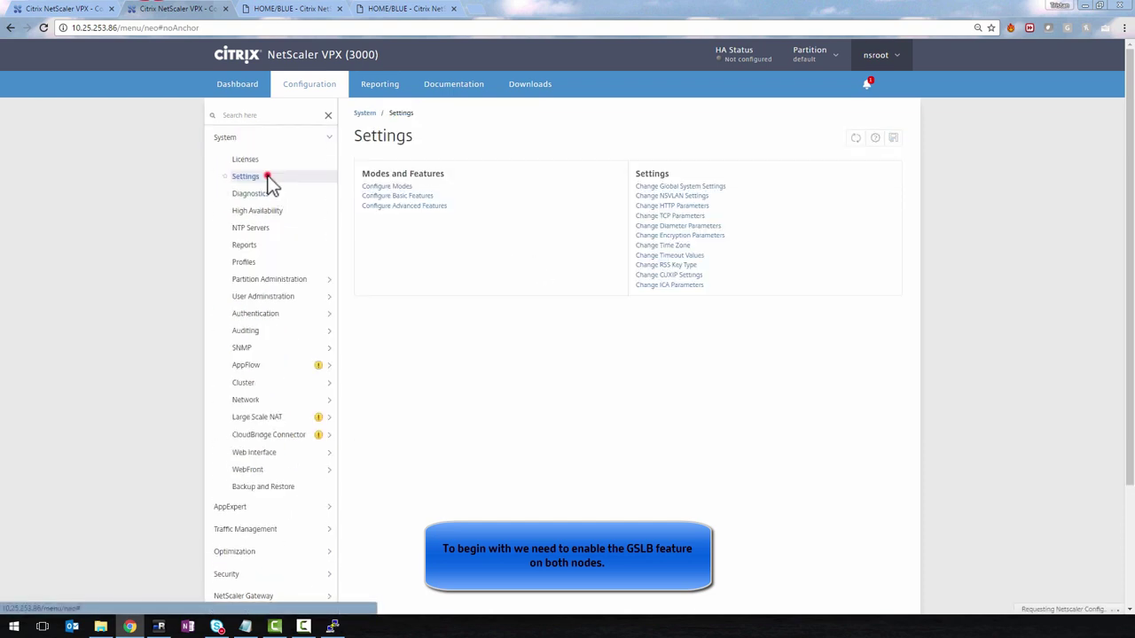
click(408, 208)
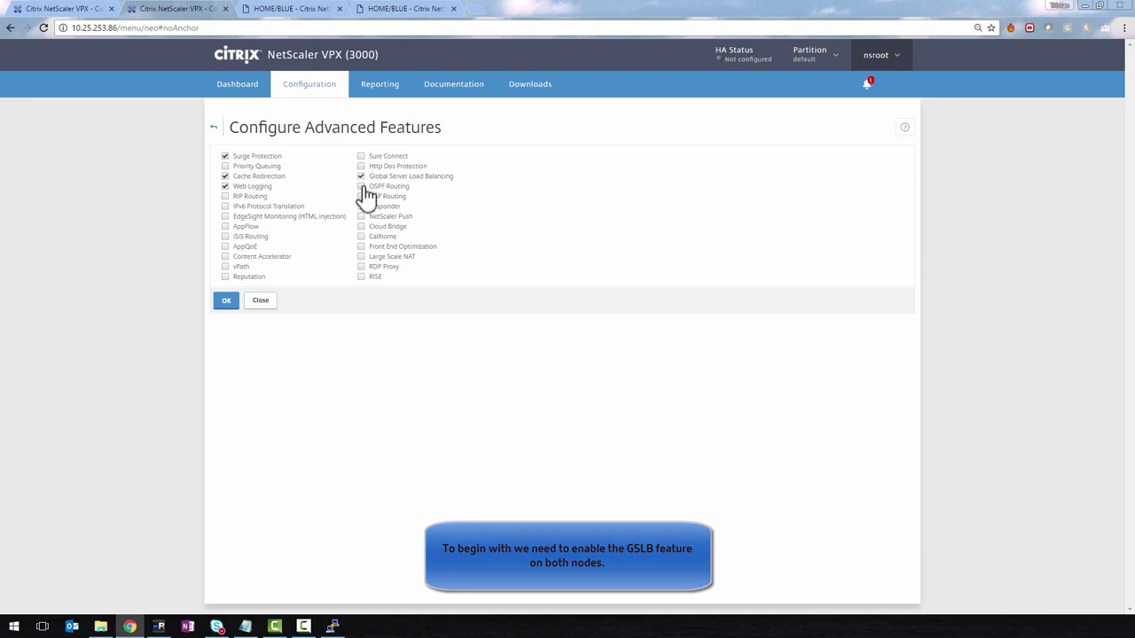
click(228, 302)
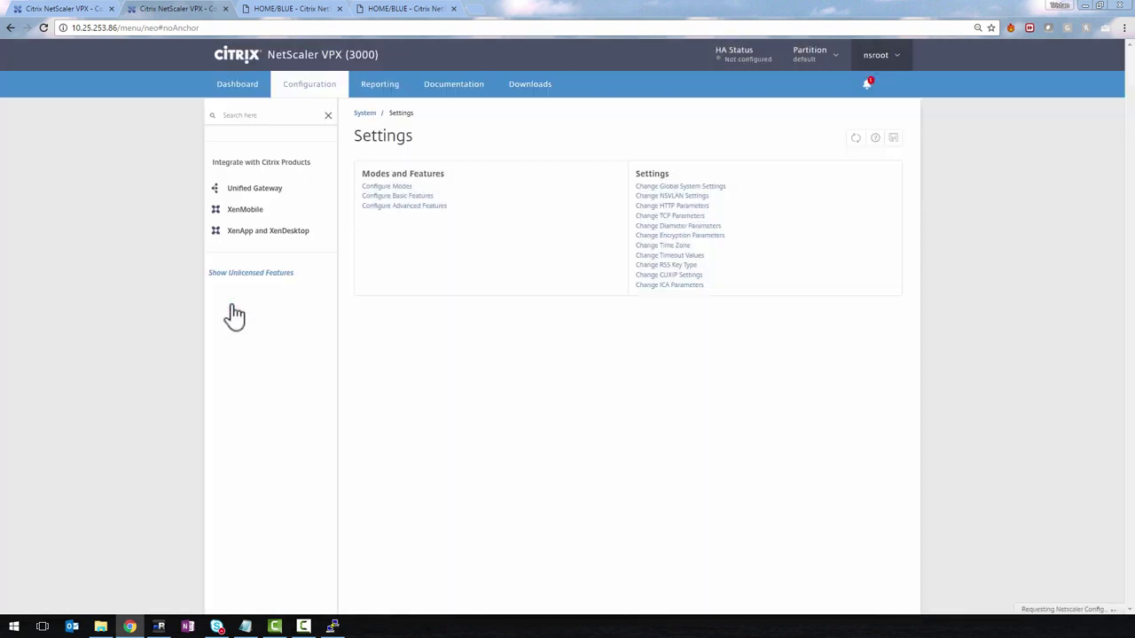
On the Dublin NetScaler at 10.25.252.116, create a LOCAL GSLB site named DUB with site IP address 10.25.252.120
click(64, 11)
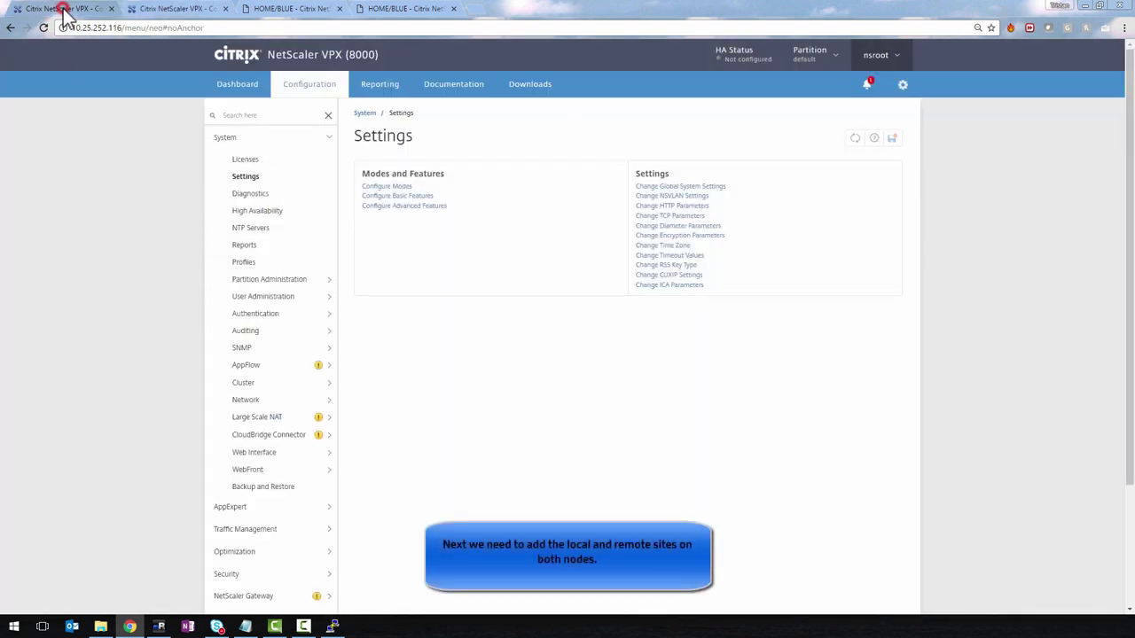
click(227, 137)
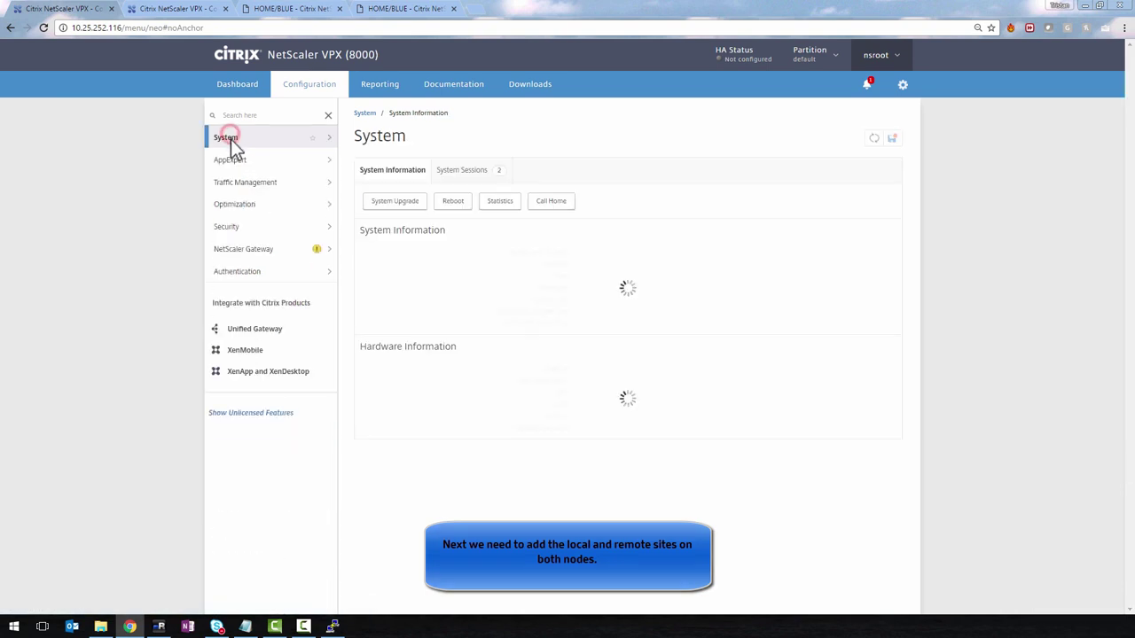
click(244, 182)
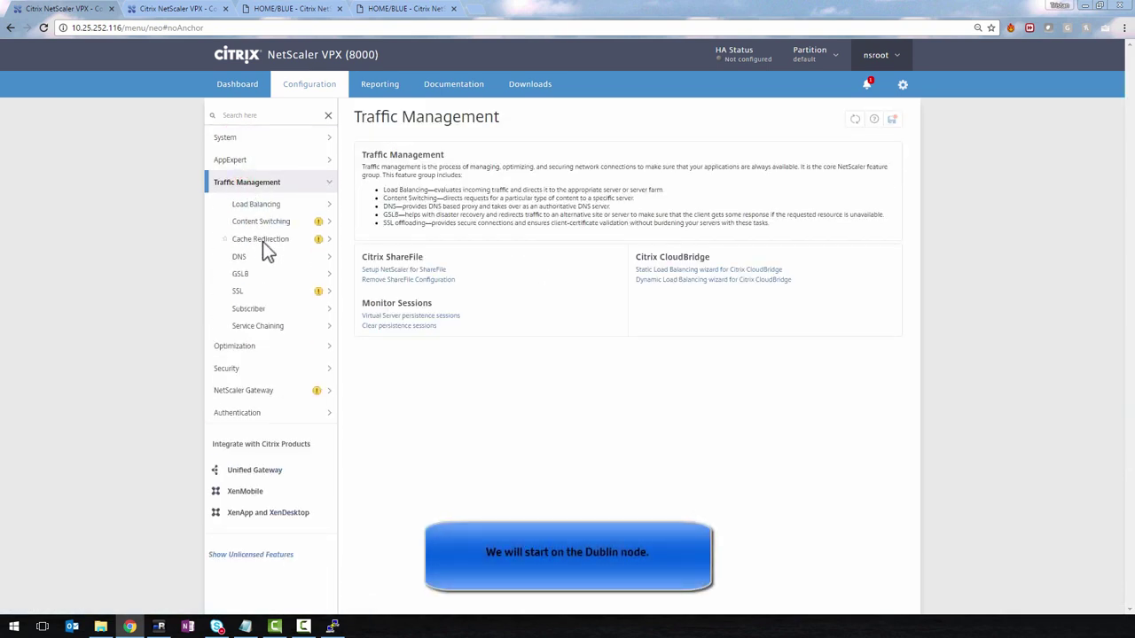
click(253, 275)
click(259, 327)
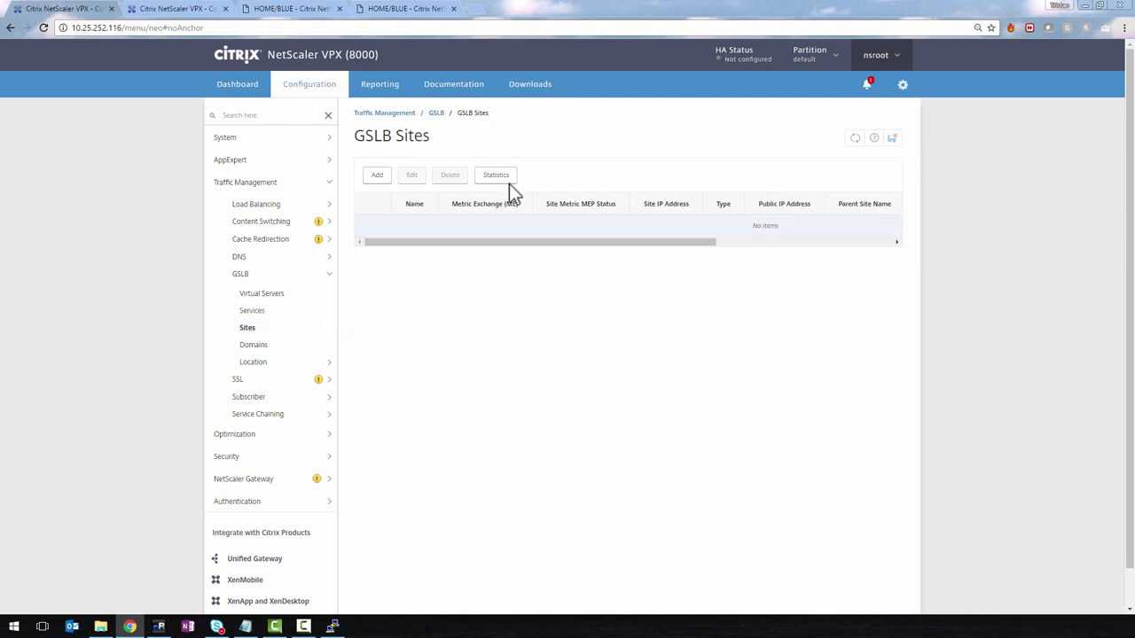
click(374, 177)
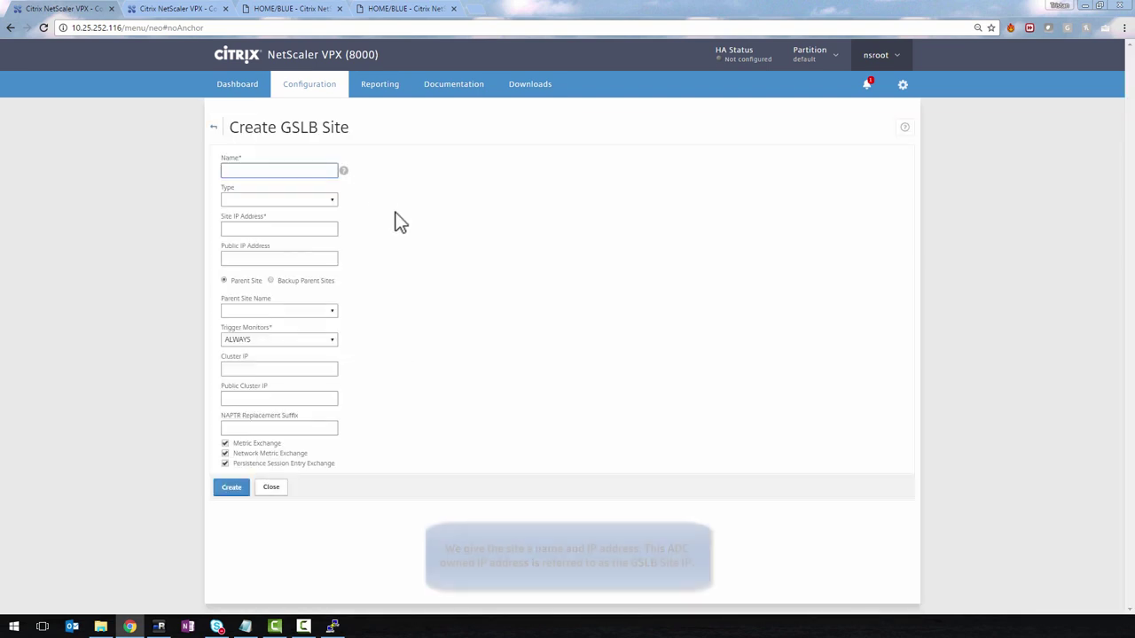
text(D)
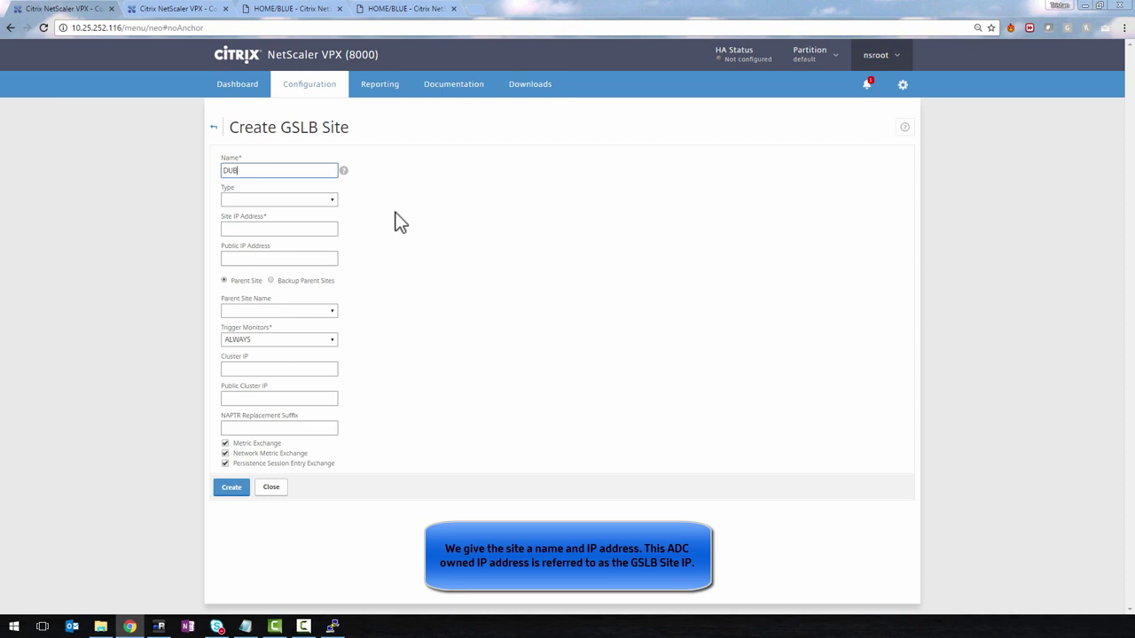
text(UB)
click(302, 200)
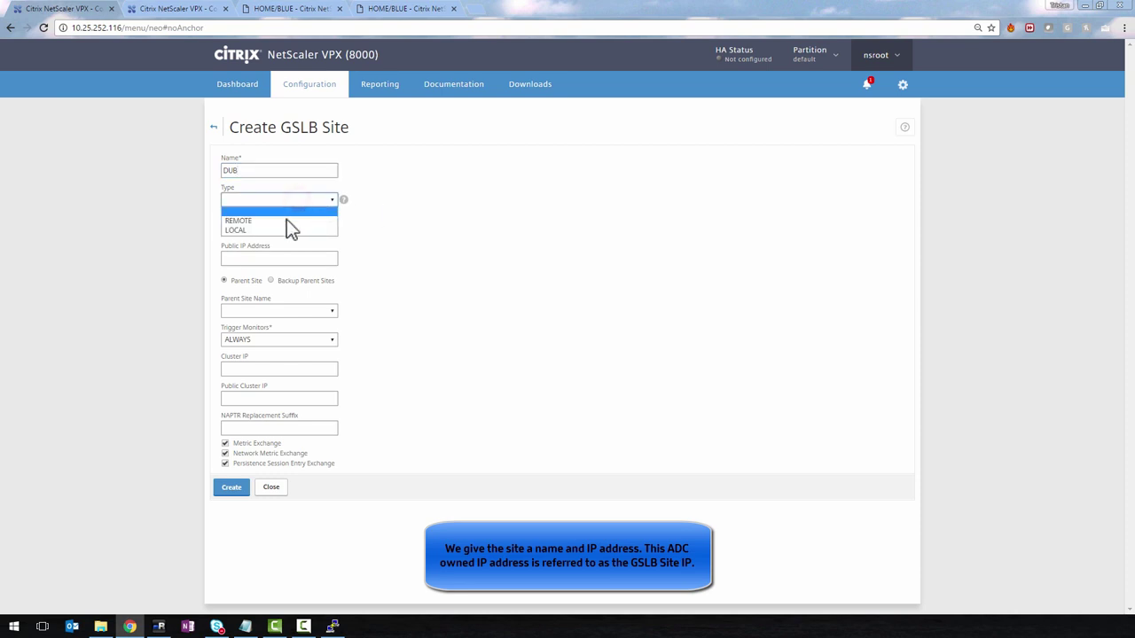
click(285, 230)
click(286, 230)
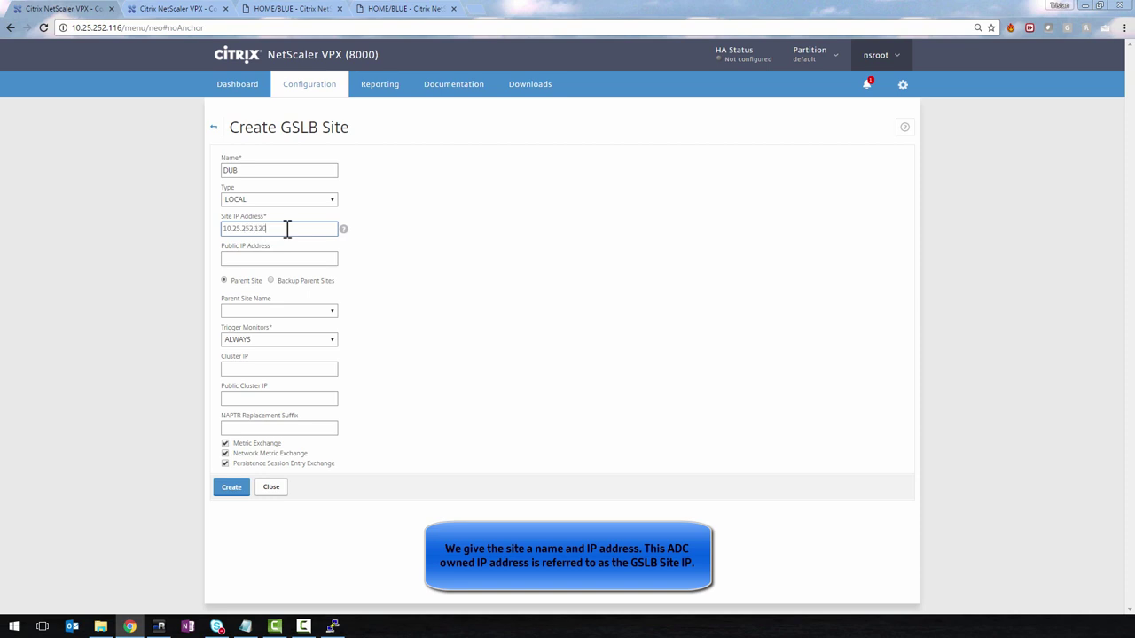
click(230, 486)
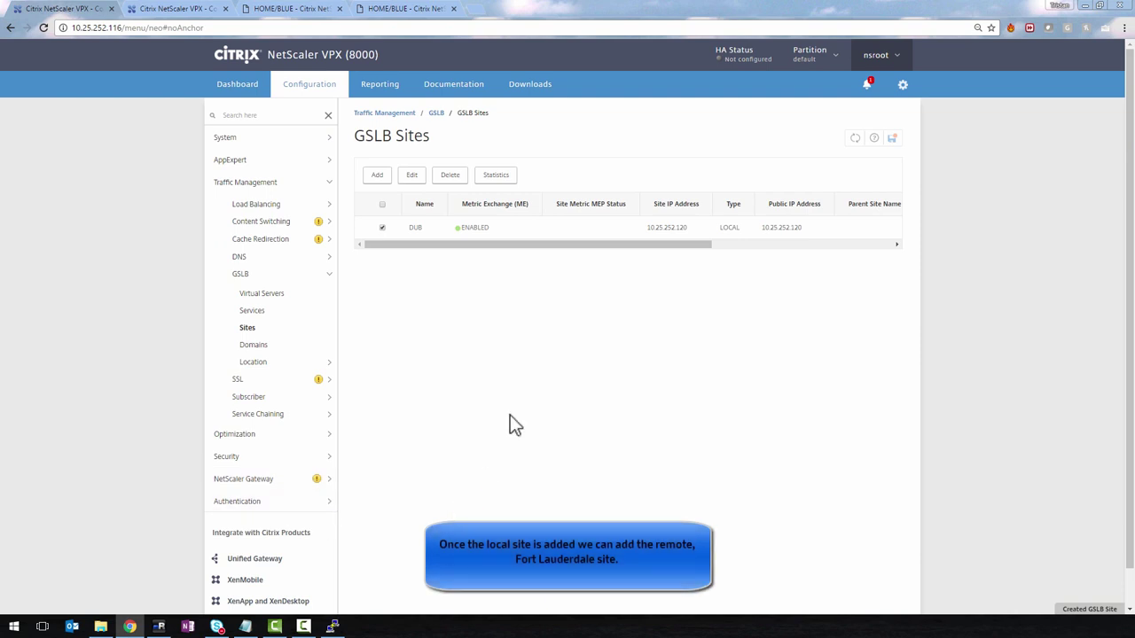
Add a REMOTE GSLB site named FTL on the Dublin NetScaler with site IP address 10.25.253.154 and a blank public IP address
click(377, 180)
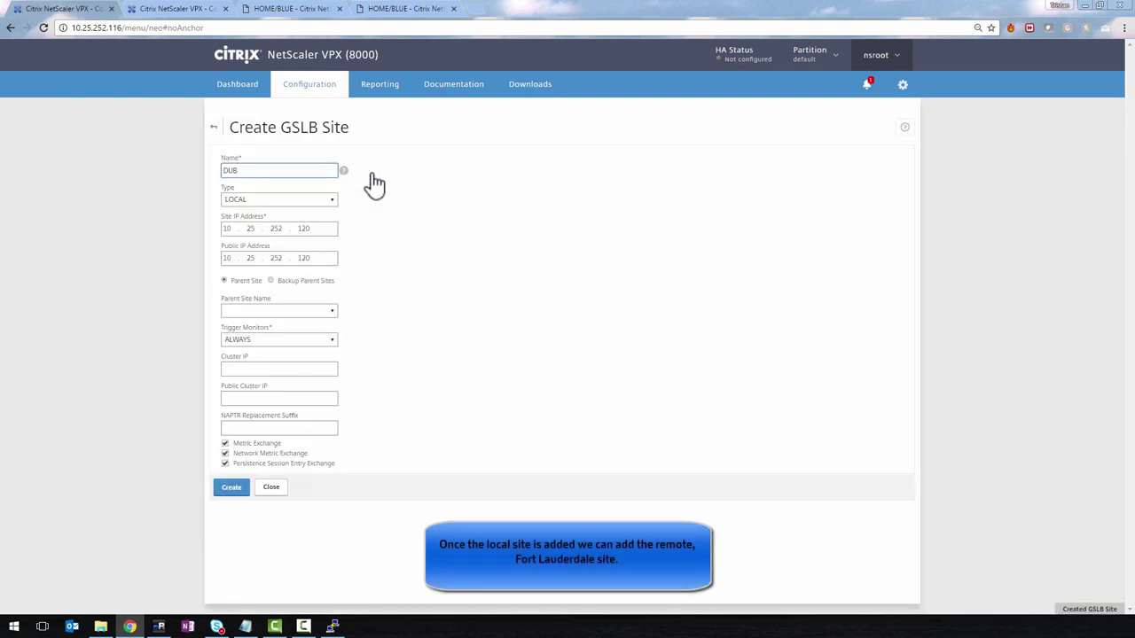
drag(281, 172, 203, 186)
click(226, 197)
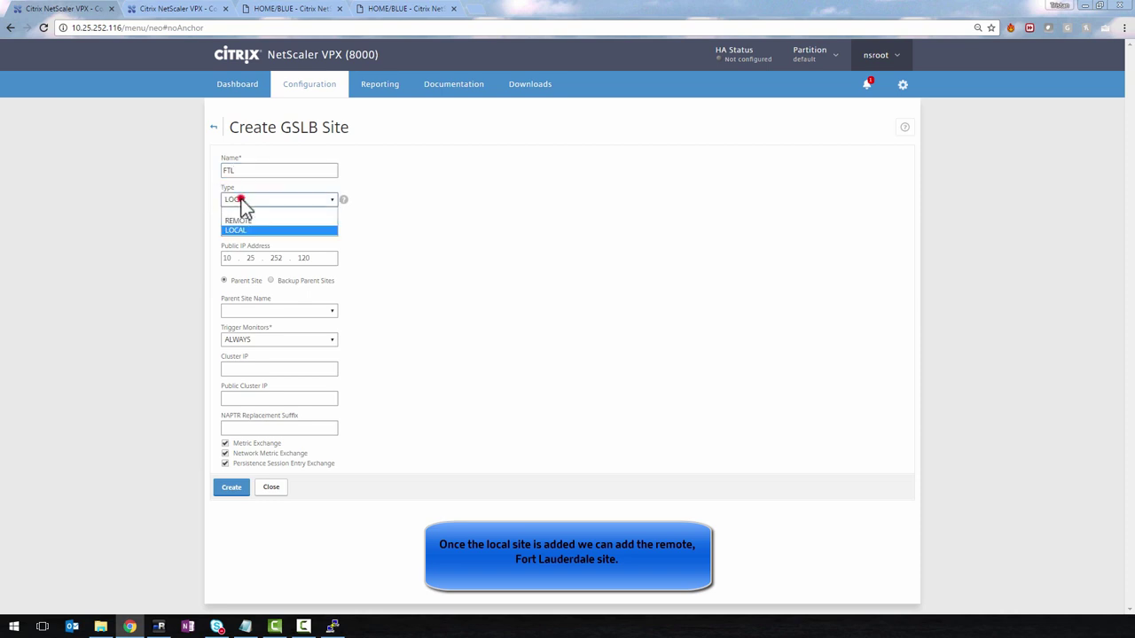
click(239, 224)
drag(322, 230, 192, 220)
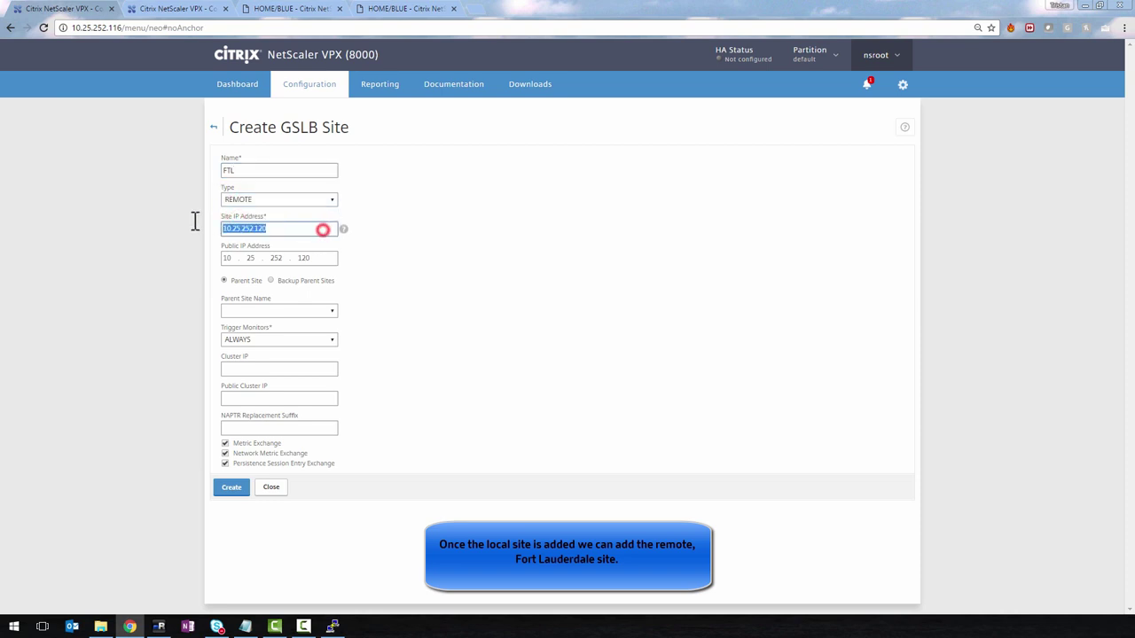
key(Delete)
drag(318, 258, 210, 263)
key(Delete)
click(232, 229)
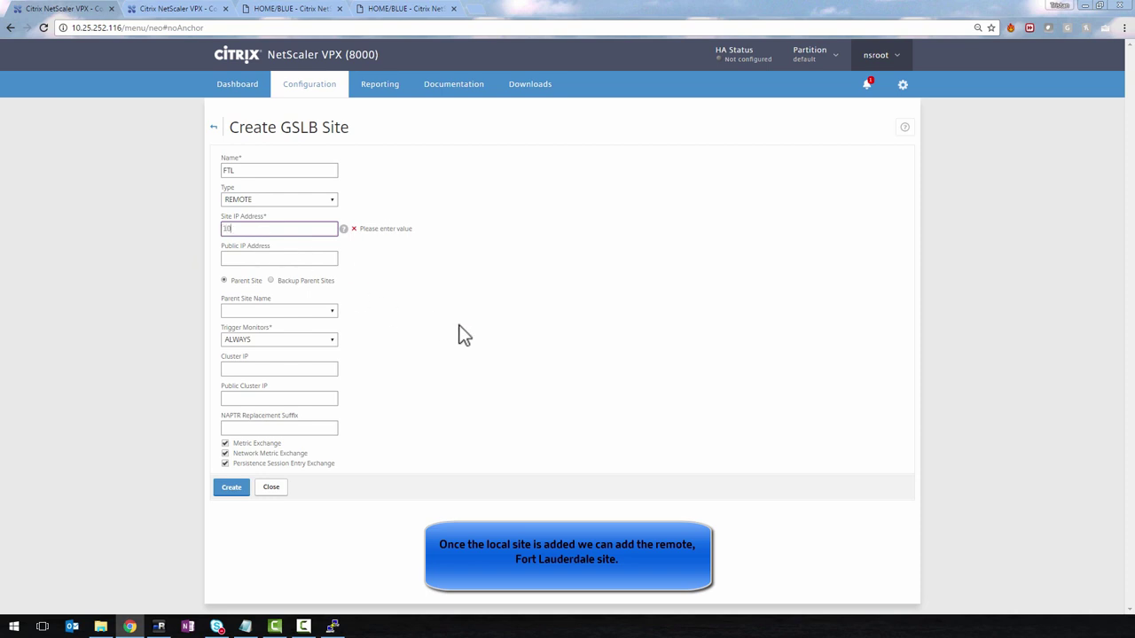
text(10.25.253.154)
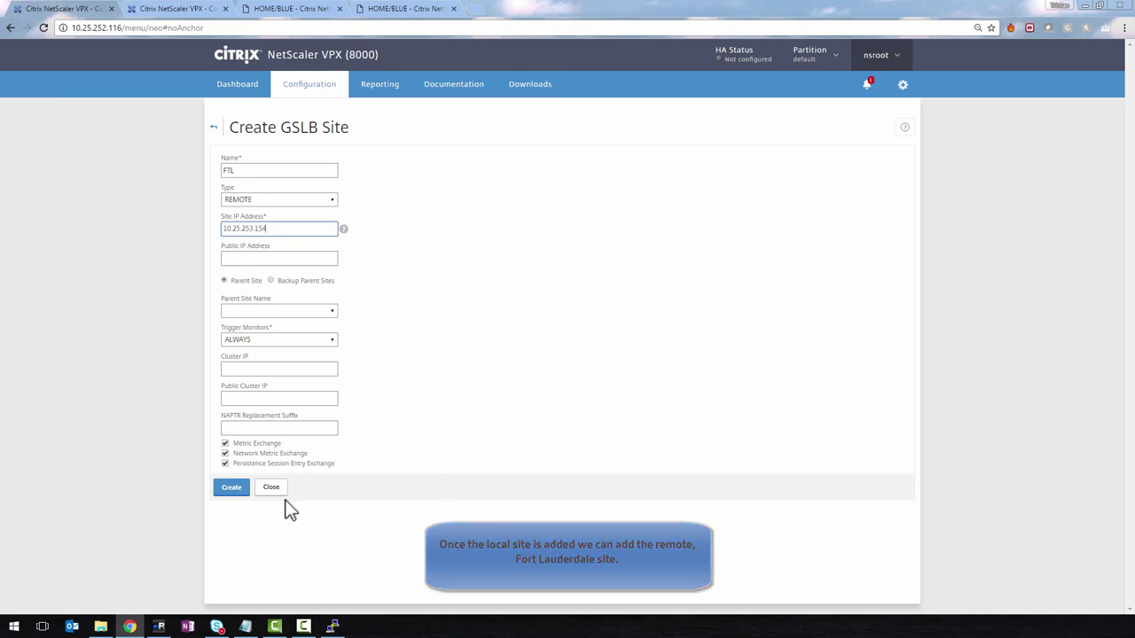
click(232, 489)
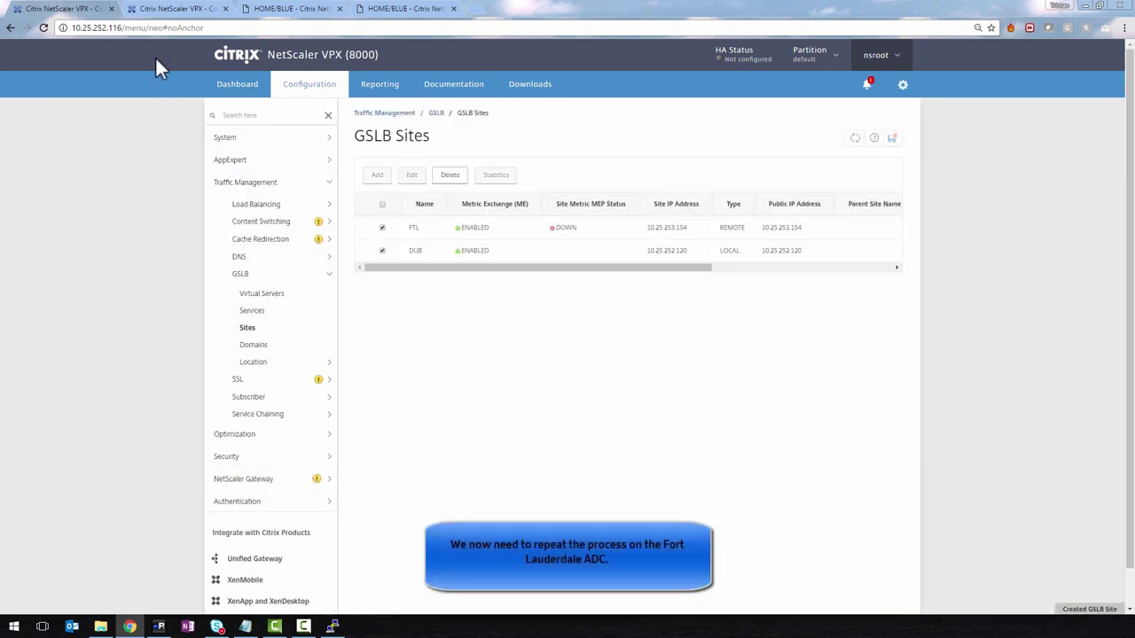
On the Fort Lauderdale NetScaler at 10.25.253.86, create a LOCAL GSLB site named FTL with site IP address 10.25.253.154
click(159, 10)
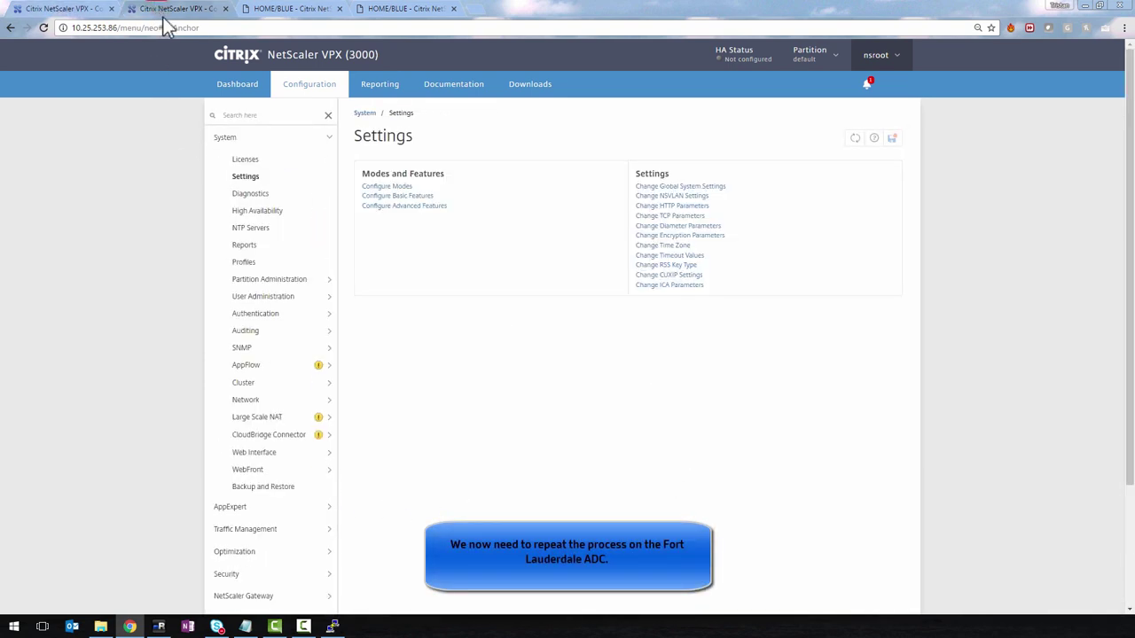
click(239, 139)
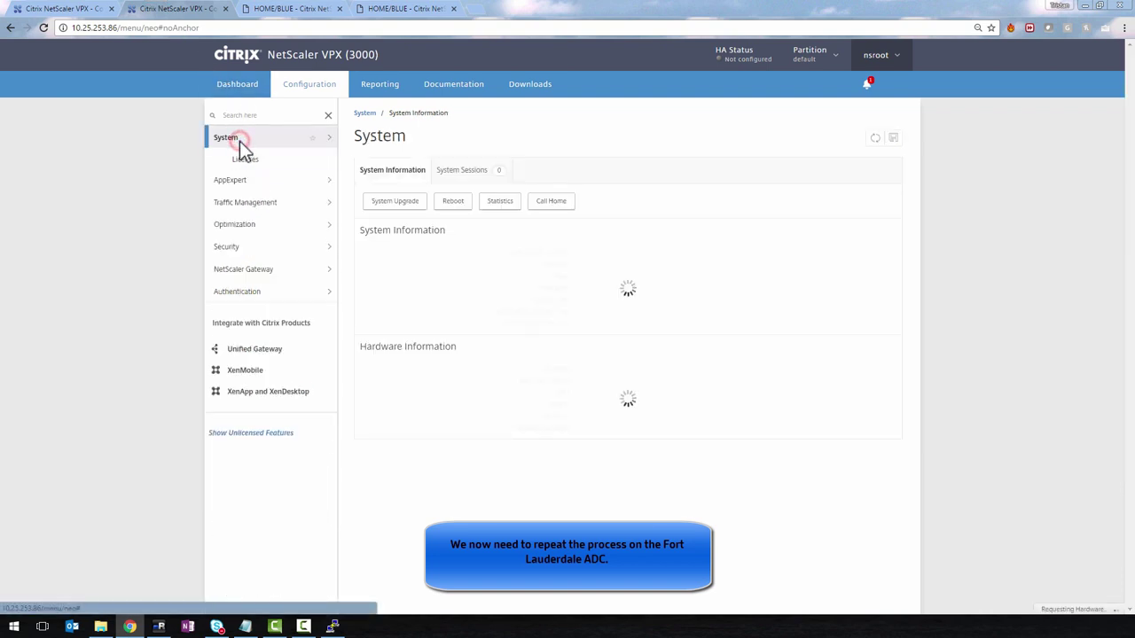
click(244, 184)
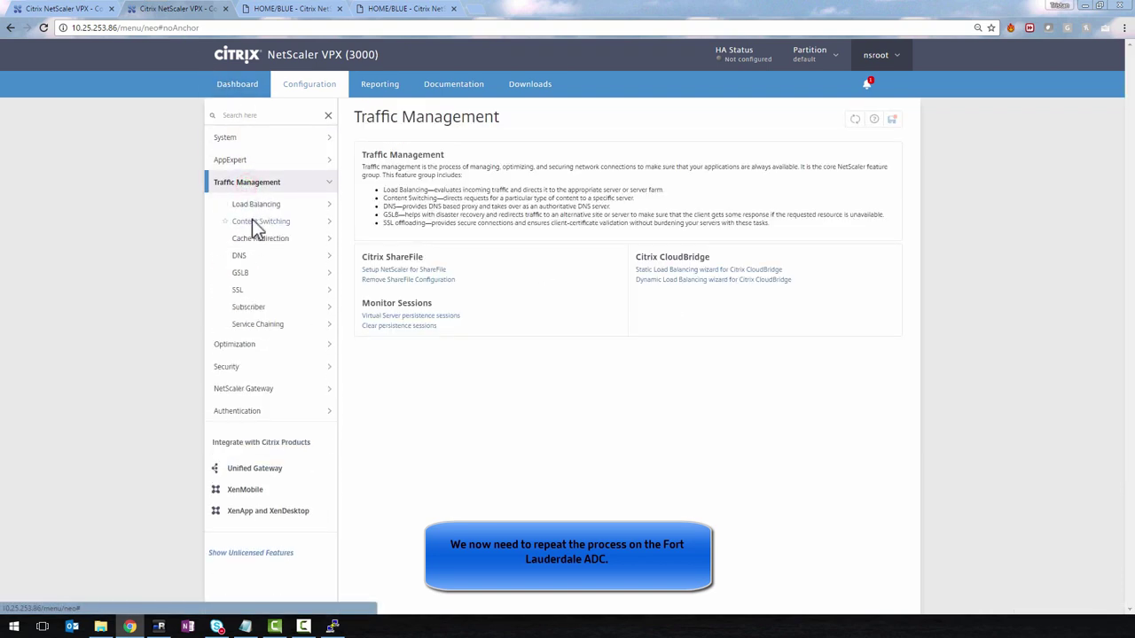
click(257, 272)
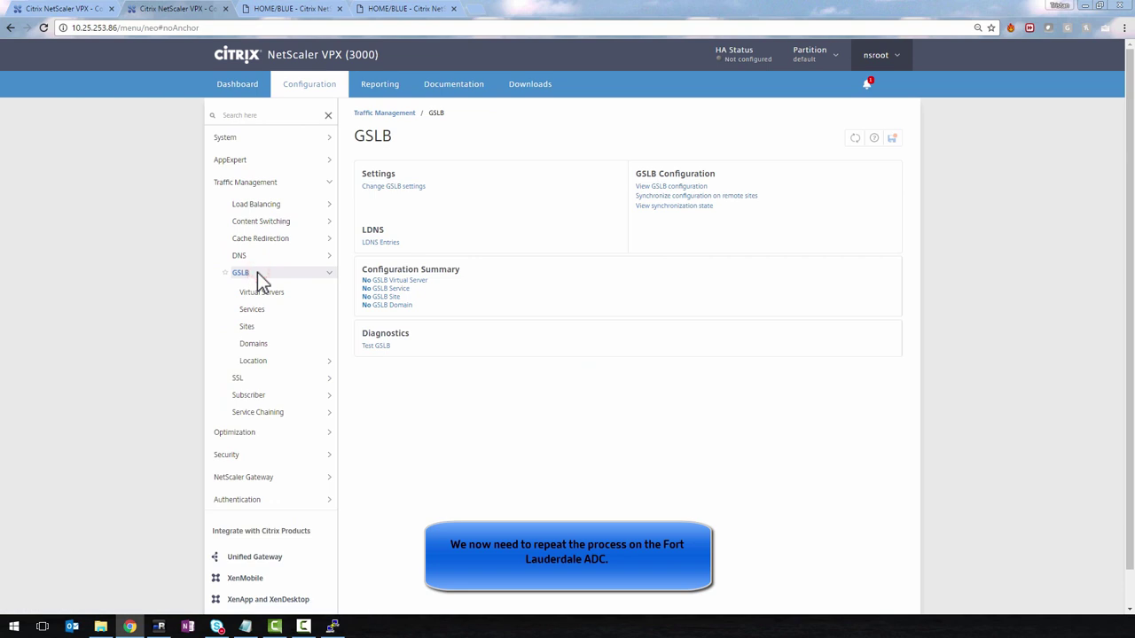
click(249, 326)
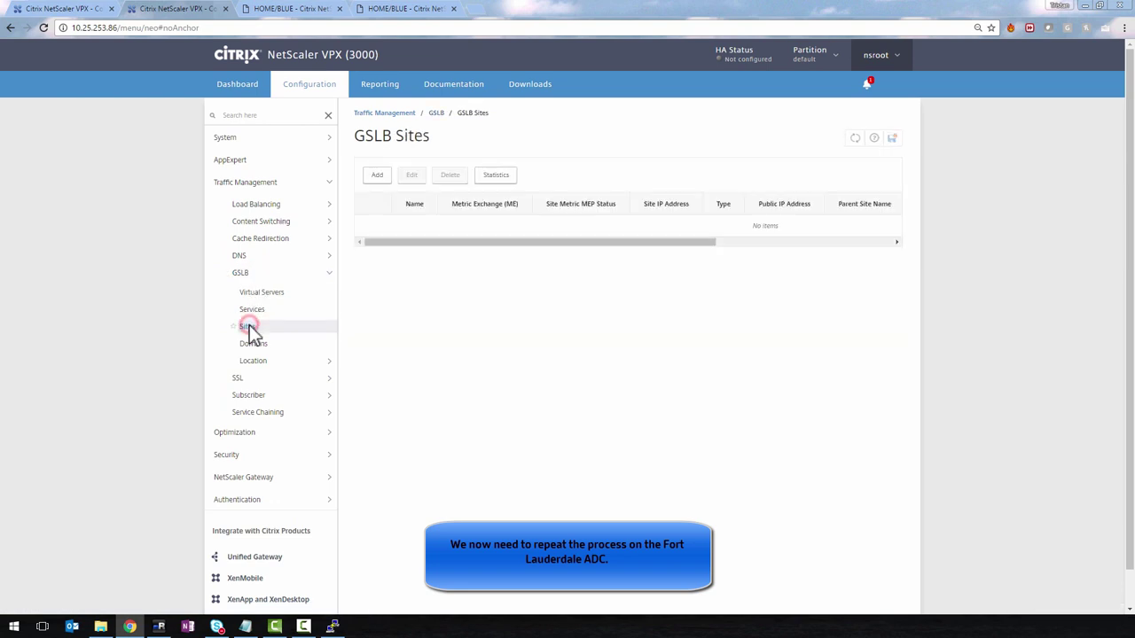
click(378, 177)
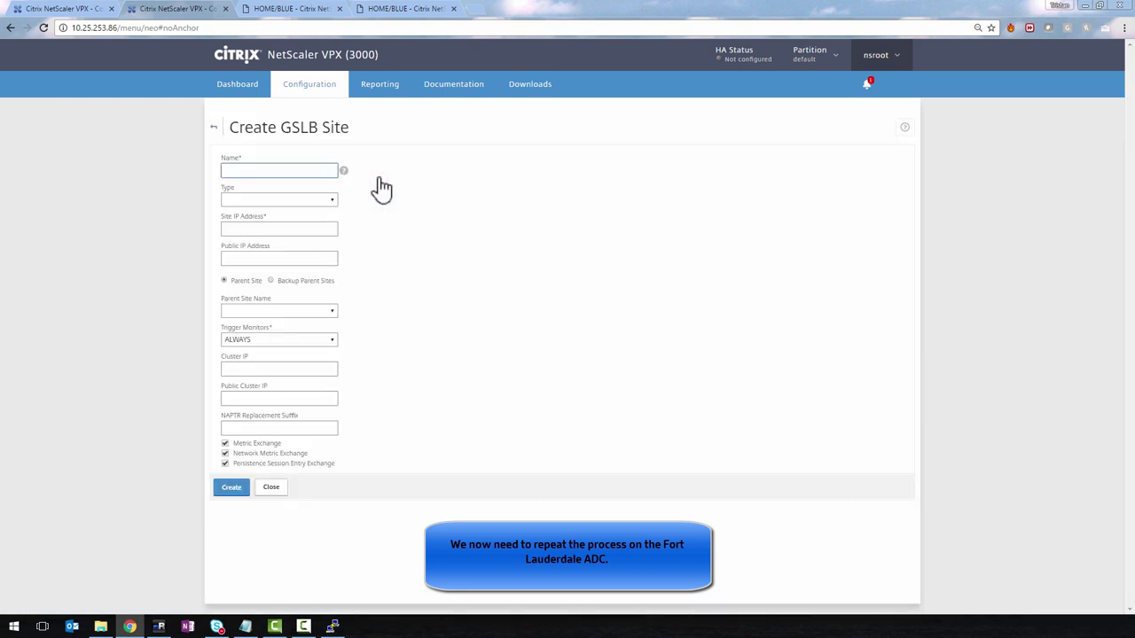
text(FTL)
click(326, 202)
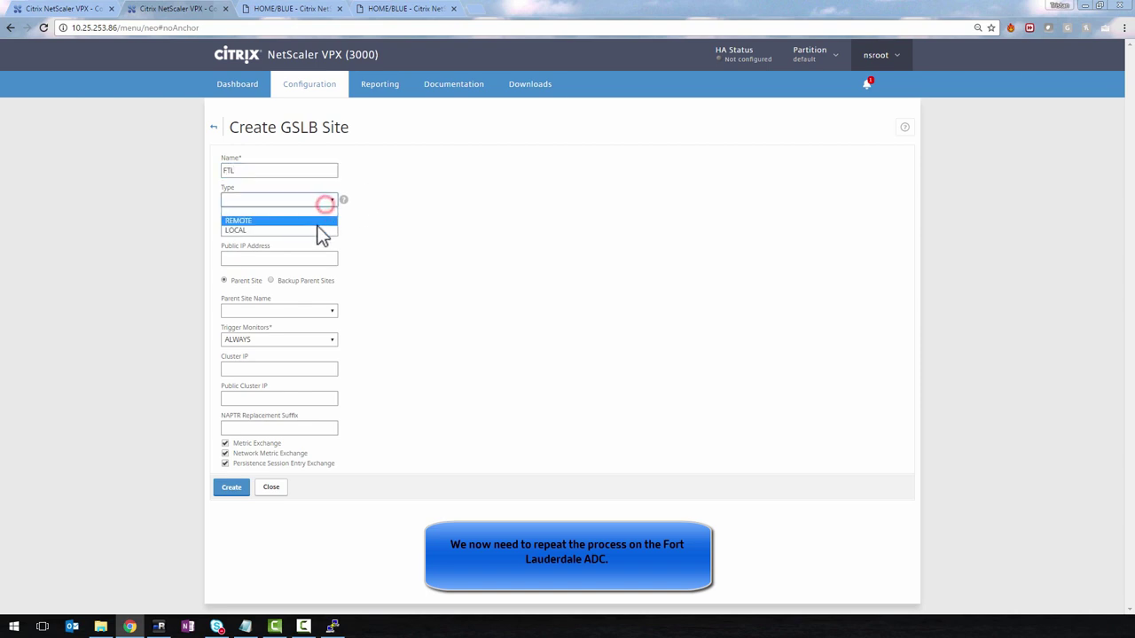
click(317, 231)
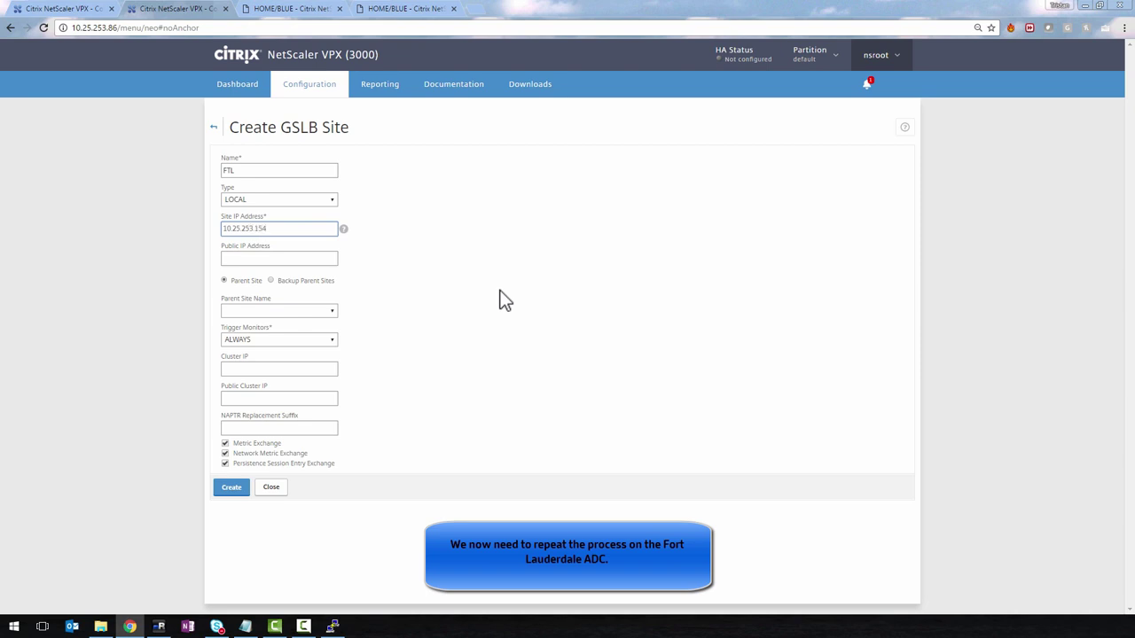
click(234, 486)
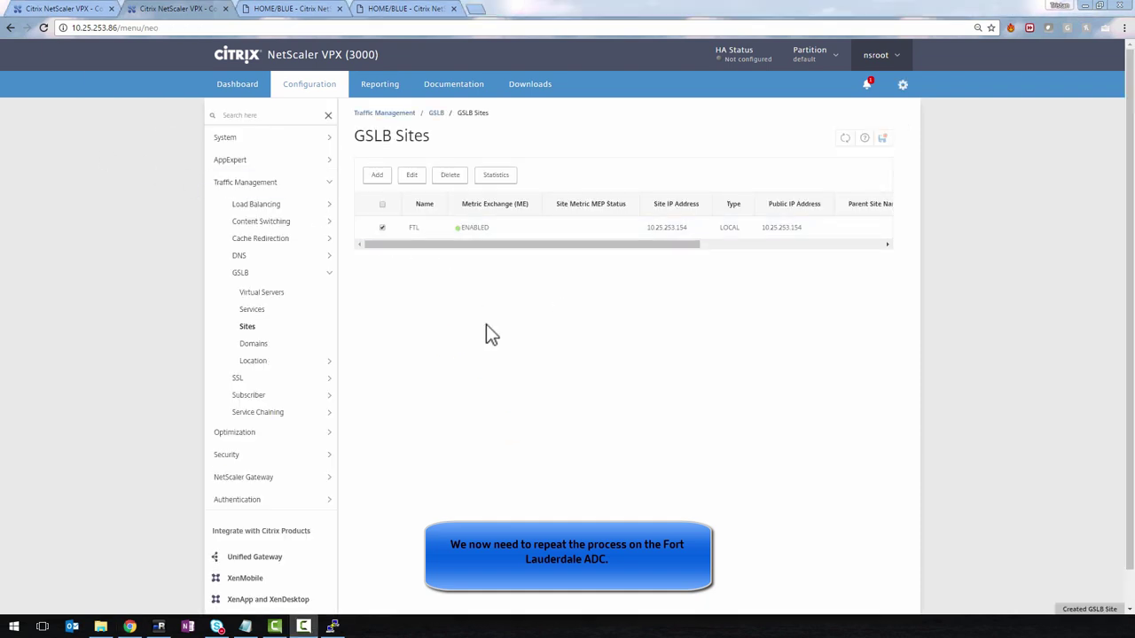
Add a REMOTE GSLB site named DUB on the Fort Lauderdale NetScaler with site IP address 10.25.252.120
mouse_move(382, 233)
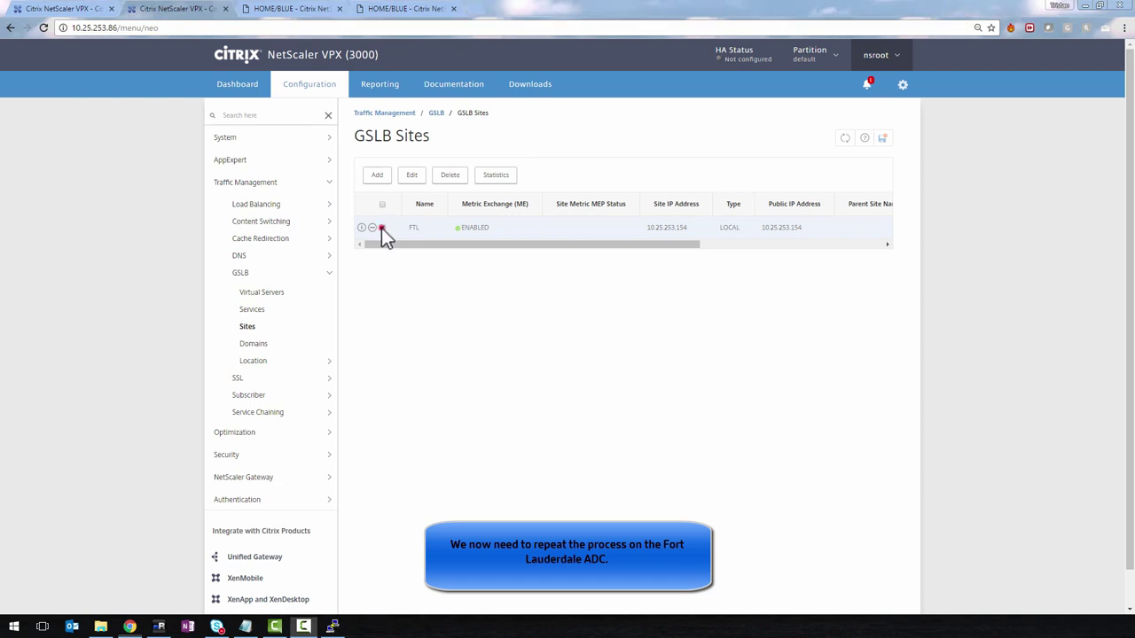
click(378, 175)
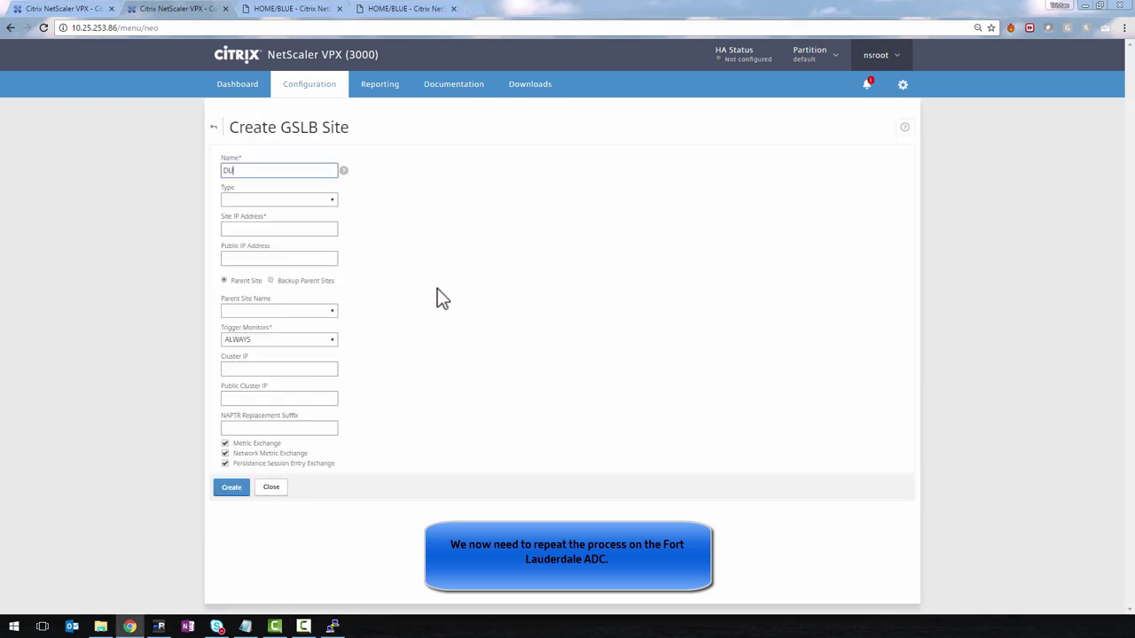
click(309, 199)
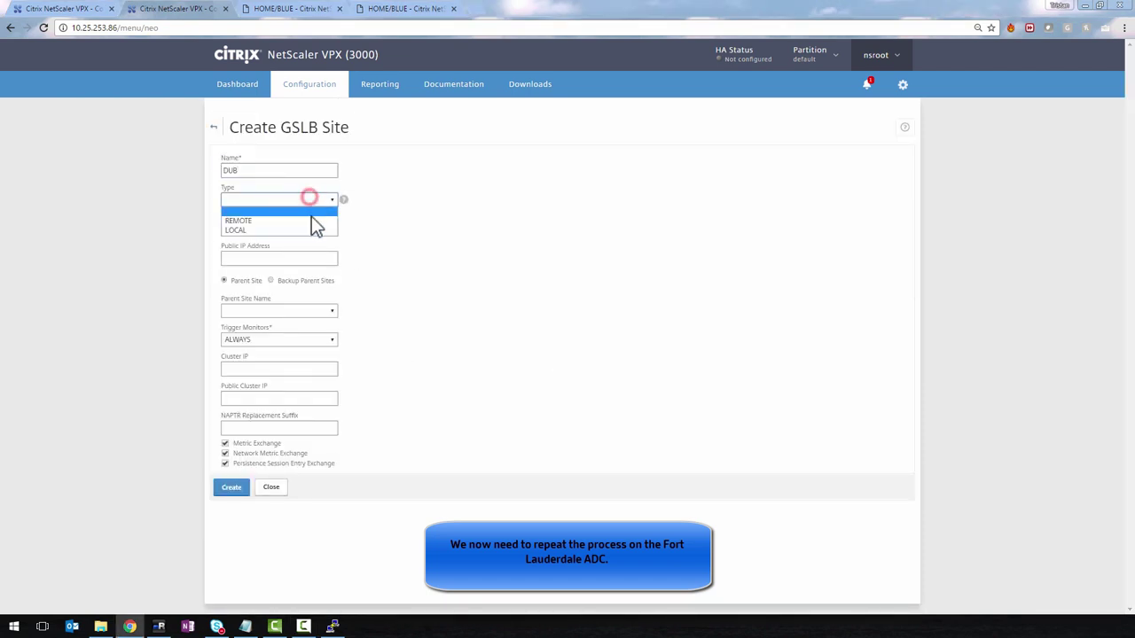
click(311, 217)
click(285, 228)
text(10.25.252.120)
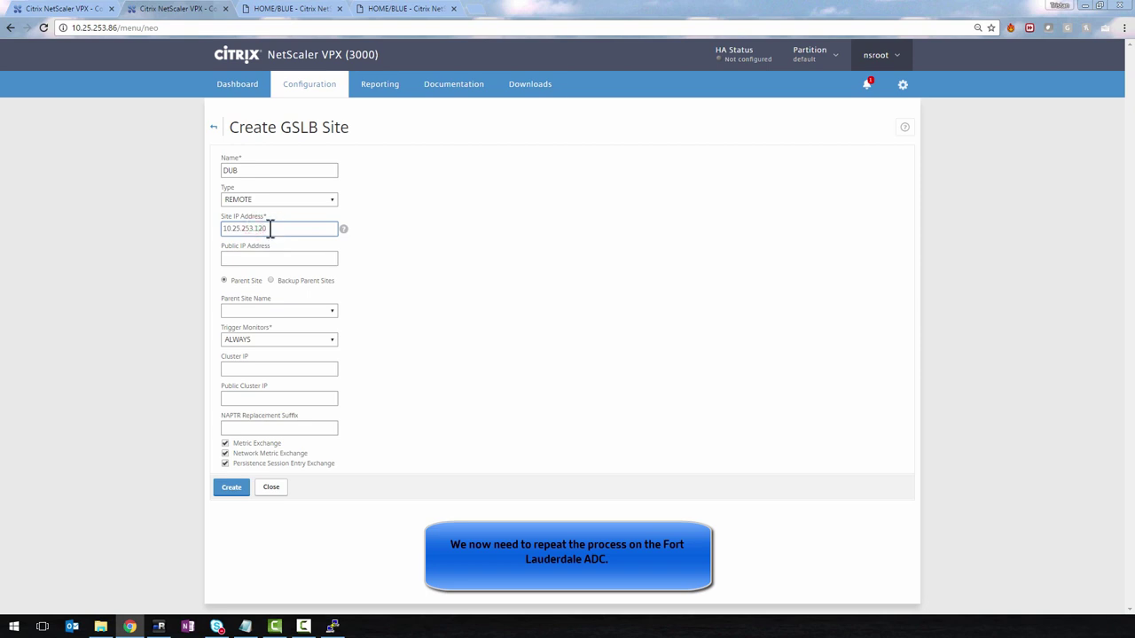
click(237, 491)
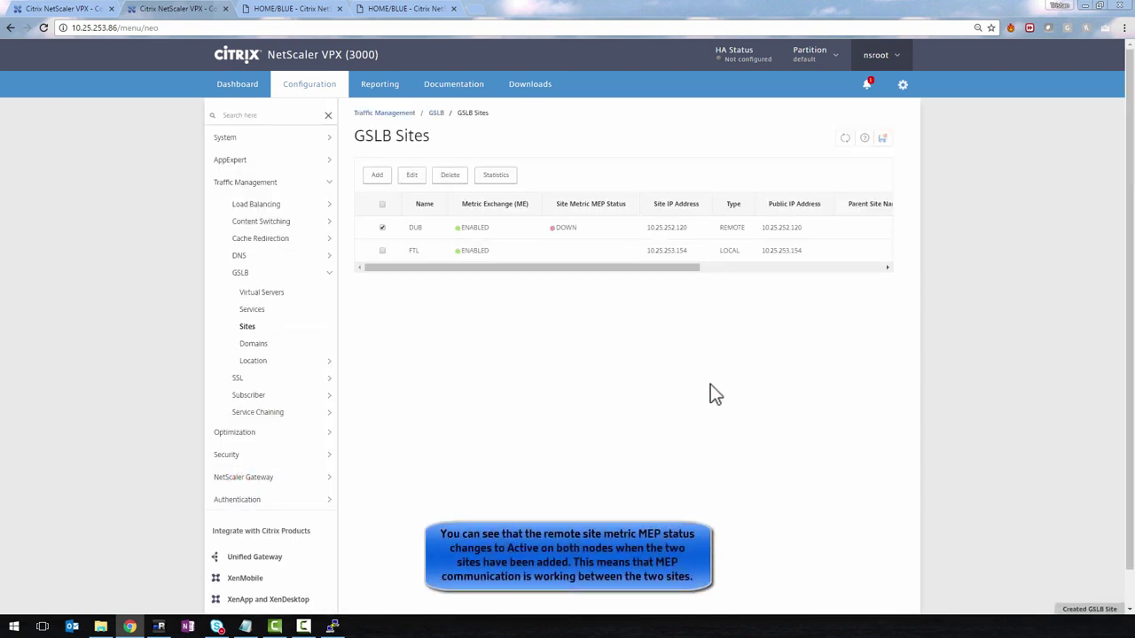
Refresh the GSLB site lists on both NetScalers and check the Site Metric MEP Status of each remote site
click(847, 139)
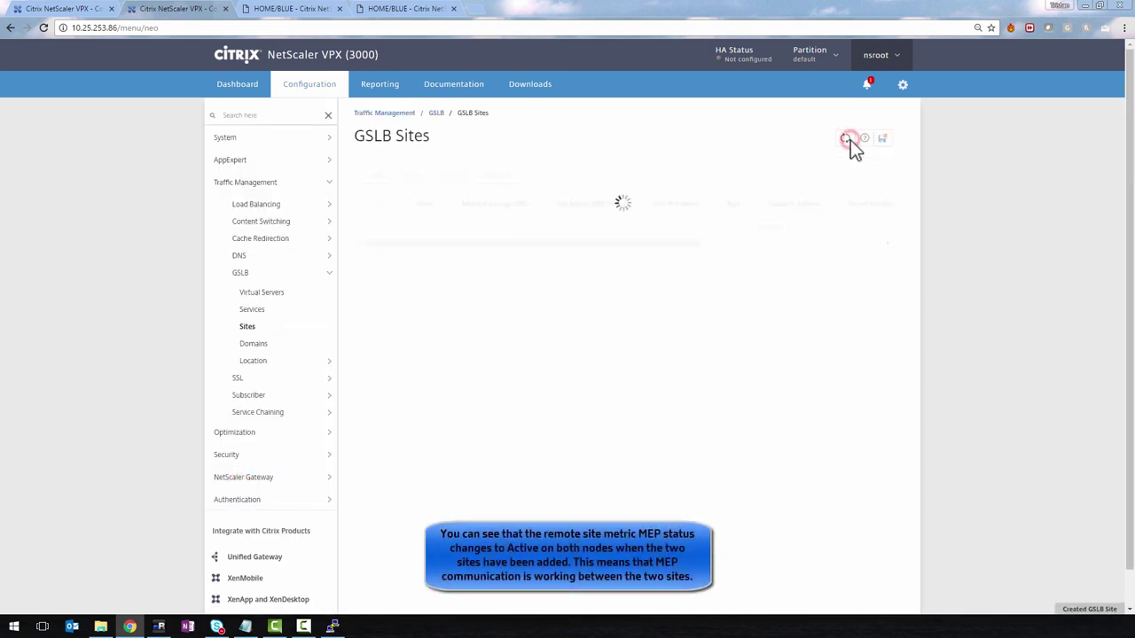
click(60, 8)
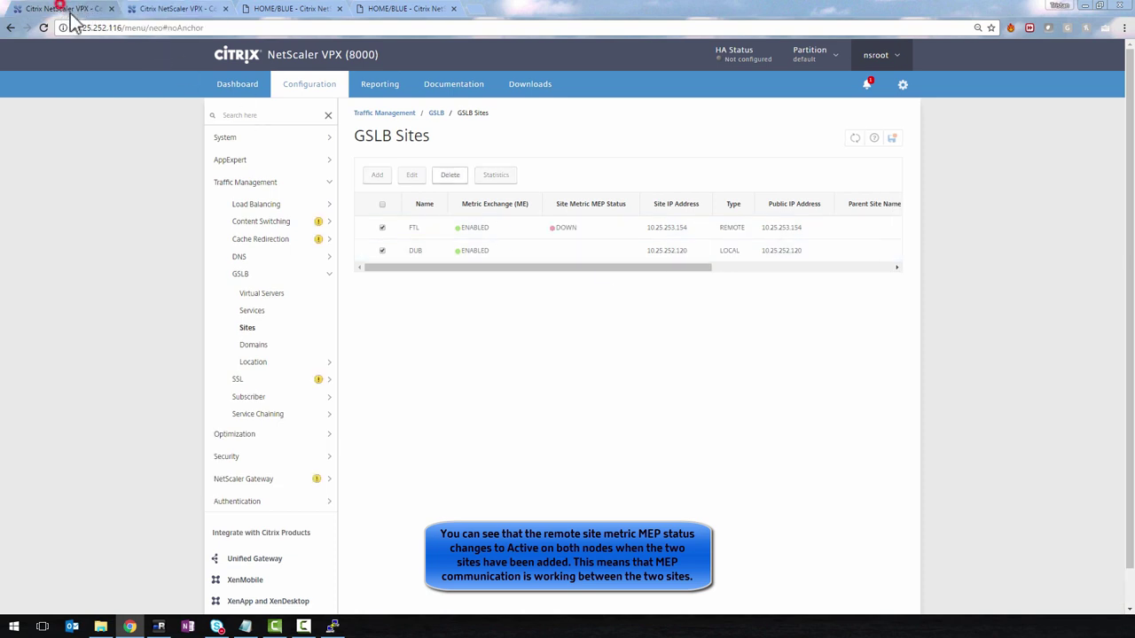
click(854, 139)
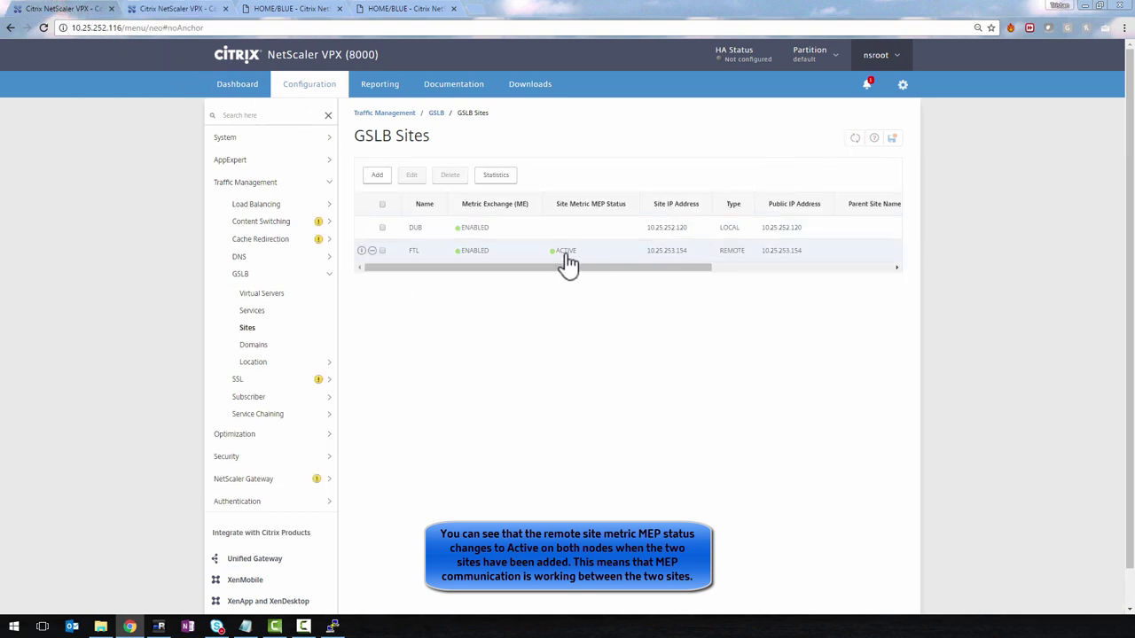
click(180, 10)
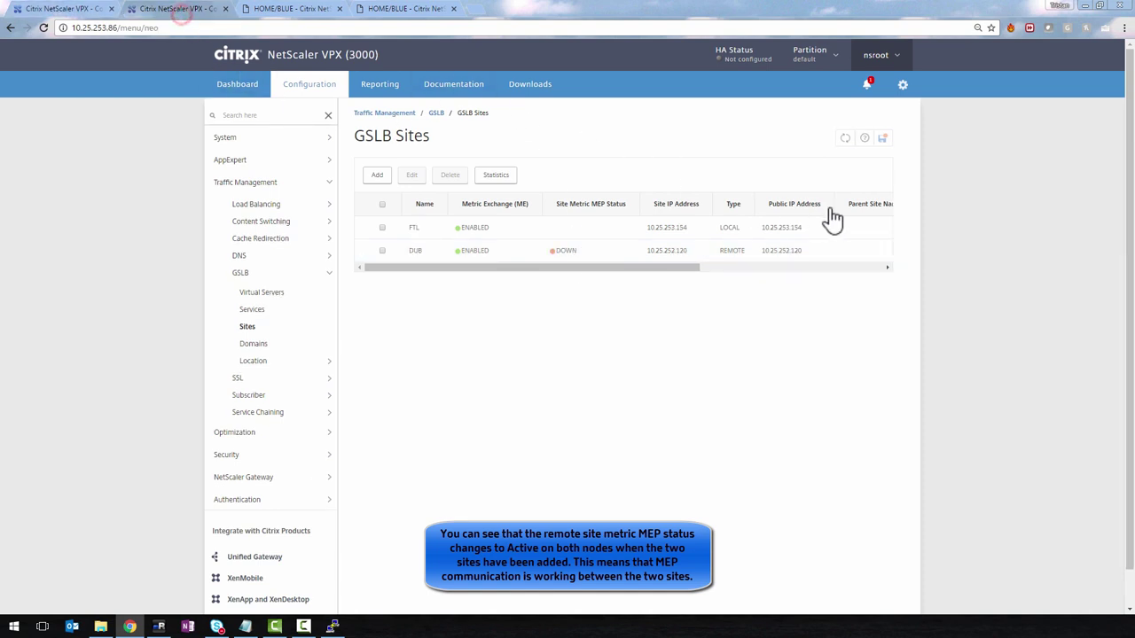
click(845, 140)
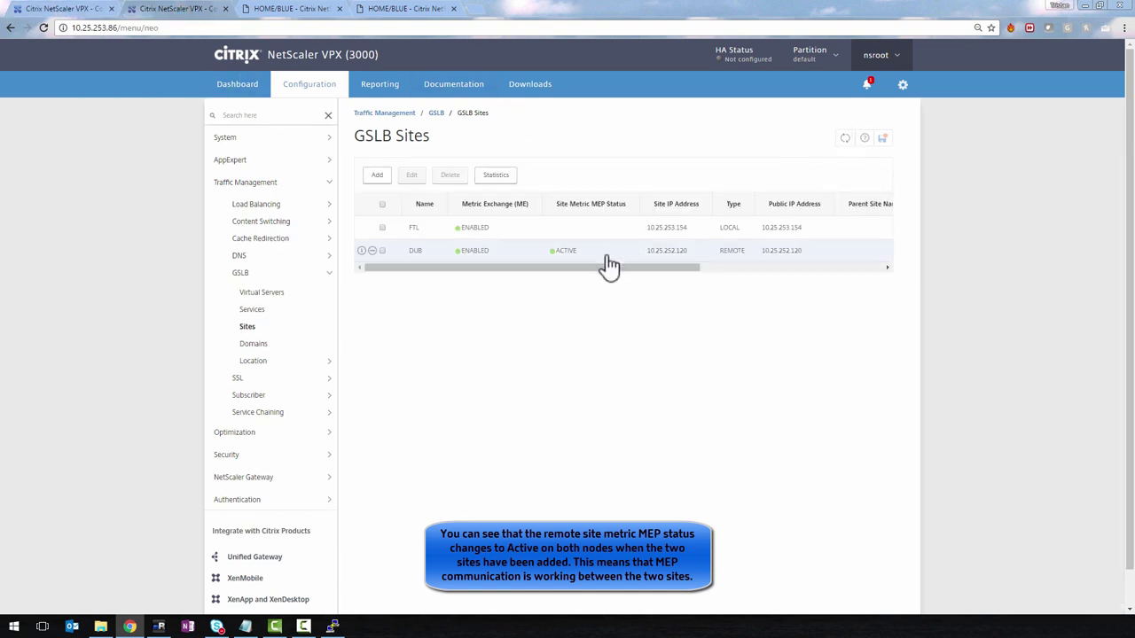
On the Dublin NetScaler, create GSLB service rgb_http_dub_gsvc for site DUB, HTTP port 80, using the existing virtual server rgb_http_lb_vsrv
click(87, 11)
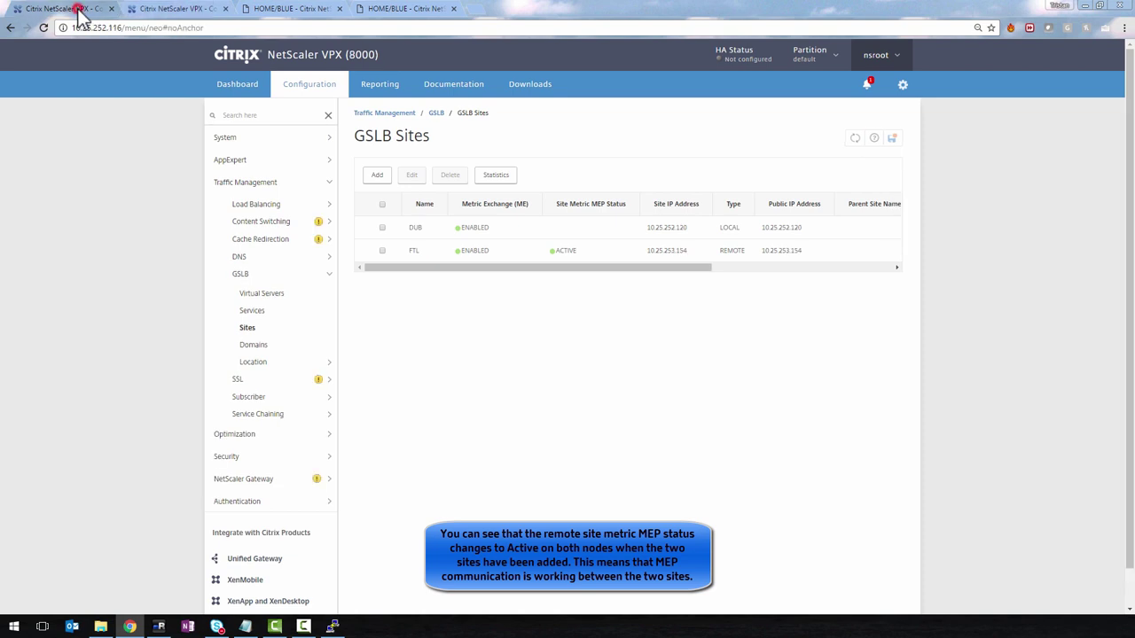
click(254, 311)
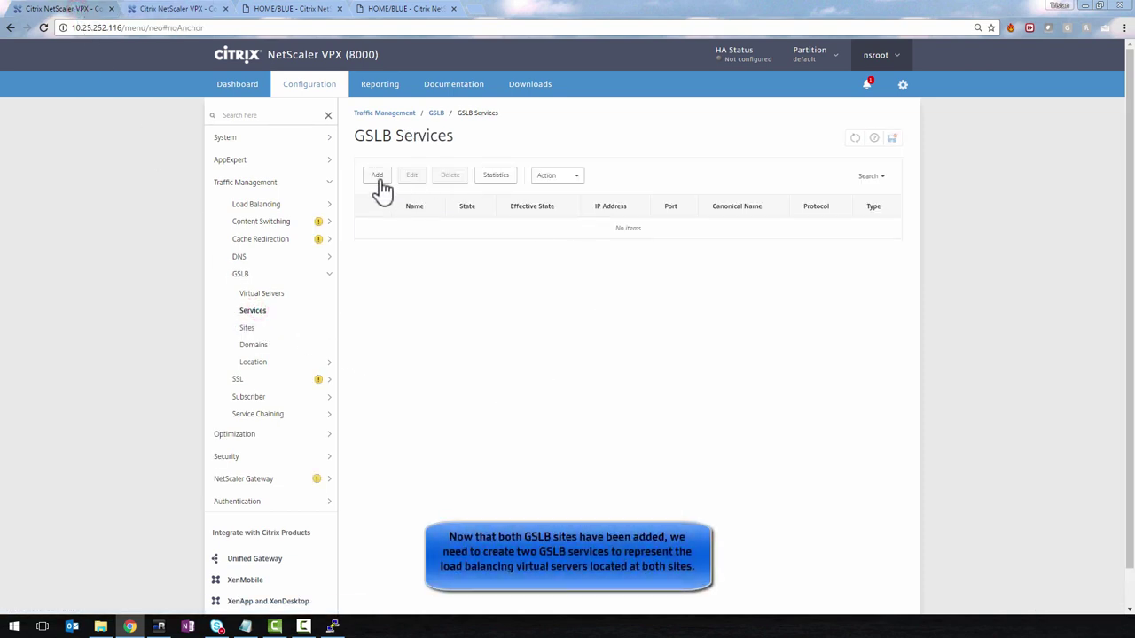
click(377, 177)
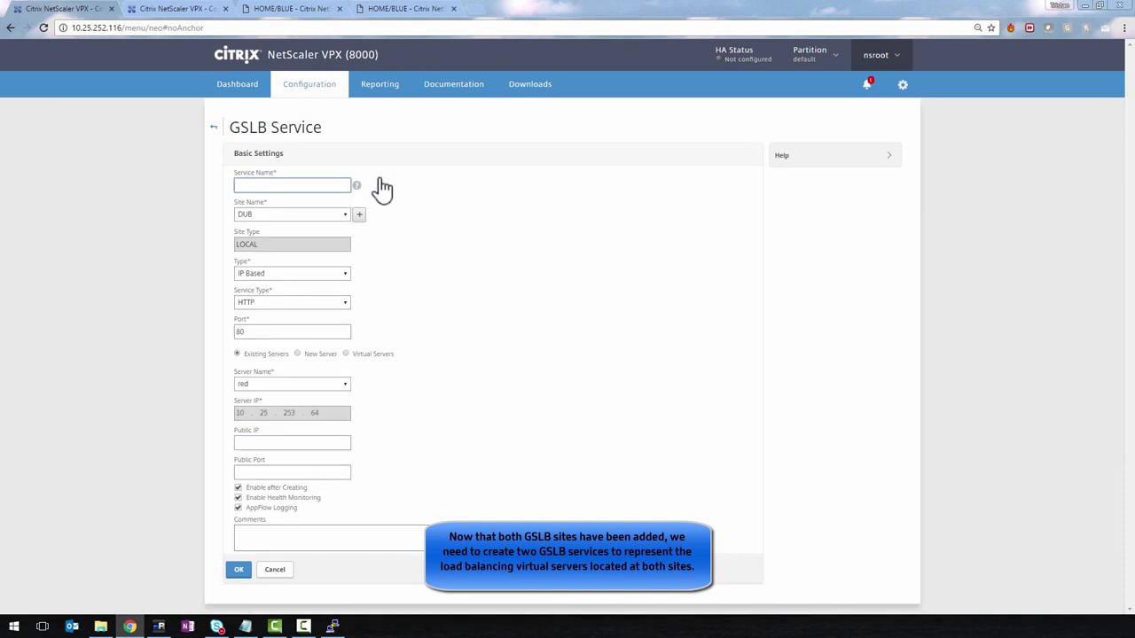
text(rgb_)
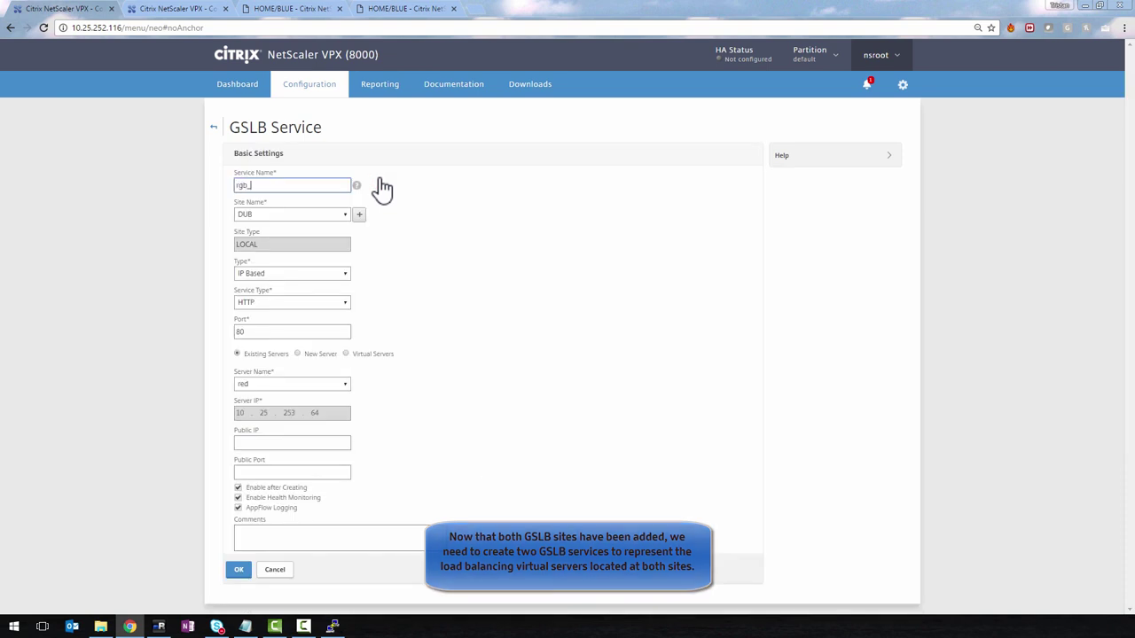
text(http_dub_gsvc)
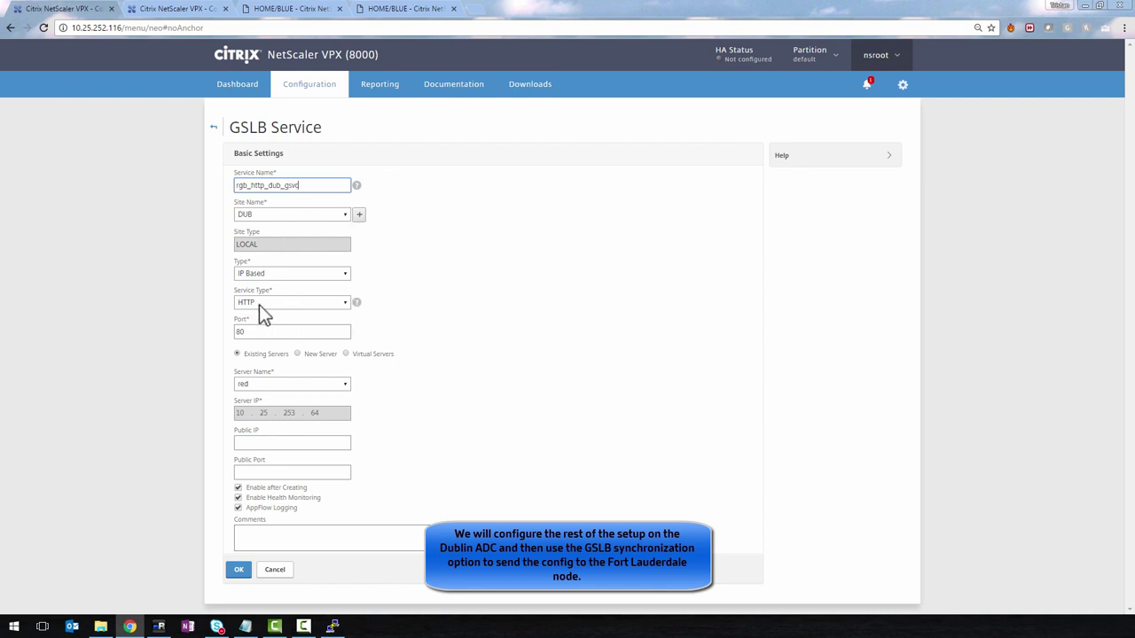
click(346, 354)
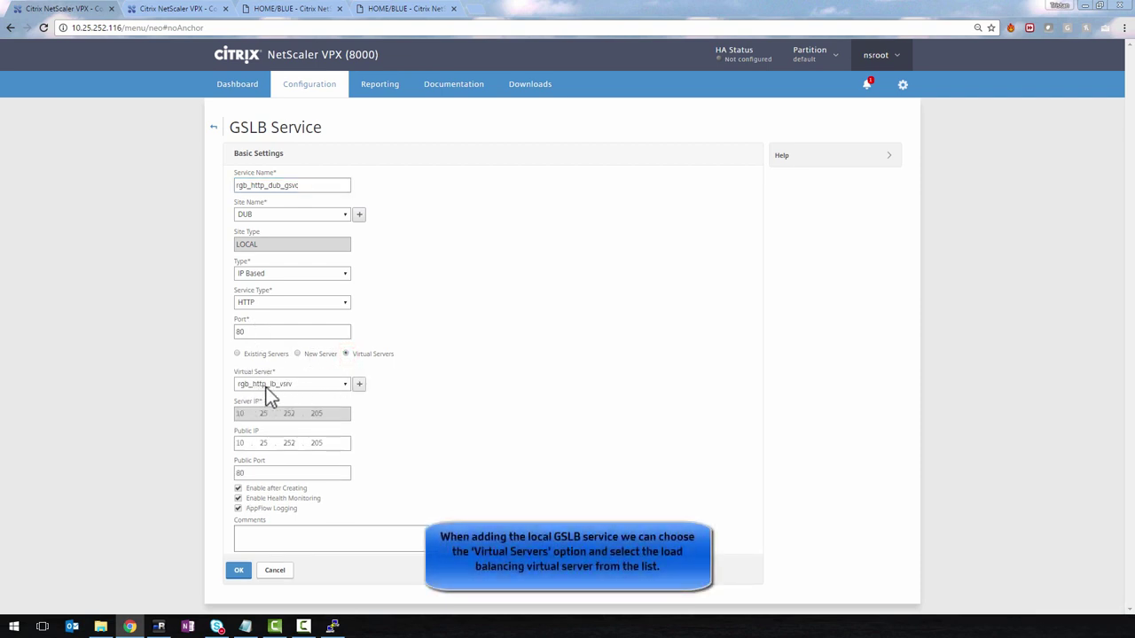
click(239, 570)
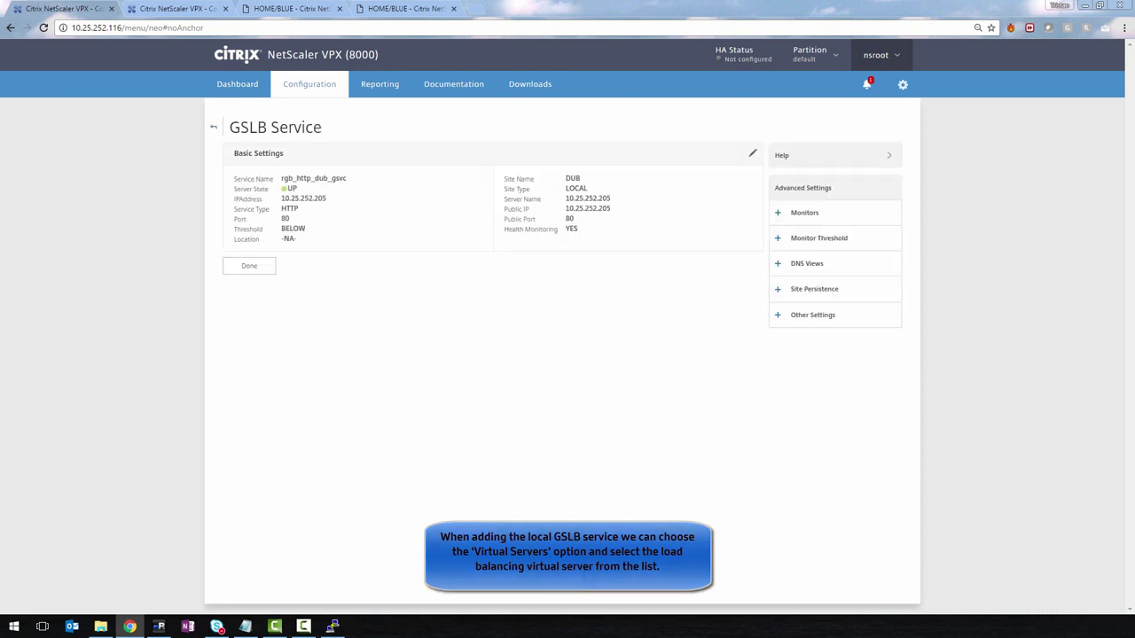
click(229, 269)
Add GSLB service rgb_http_ftl_gsvc for the remote site FTL, HTTP port 80, with a new server at IP 10.25.253.205
click(383, 178)
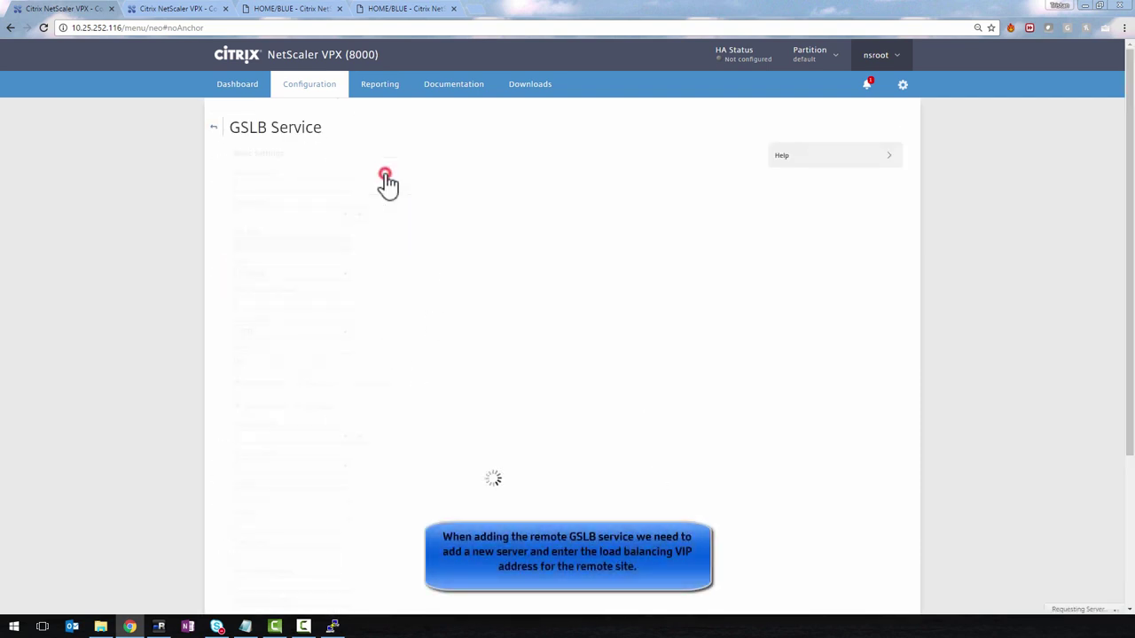
click(299, 185)
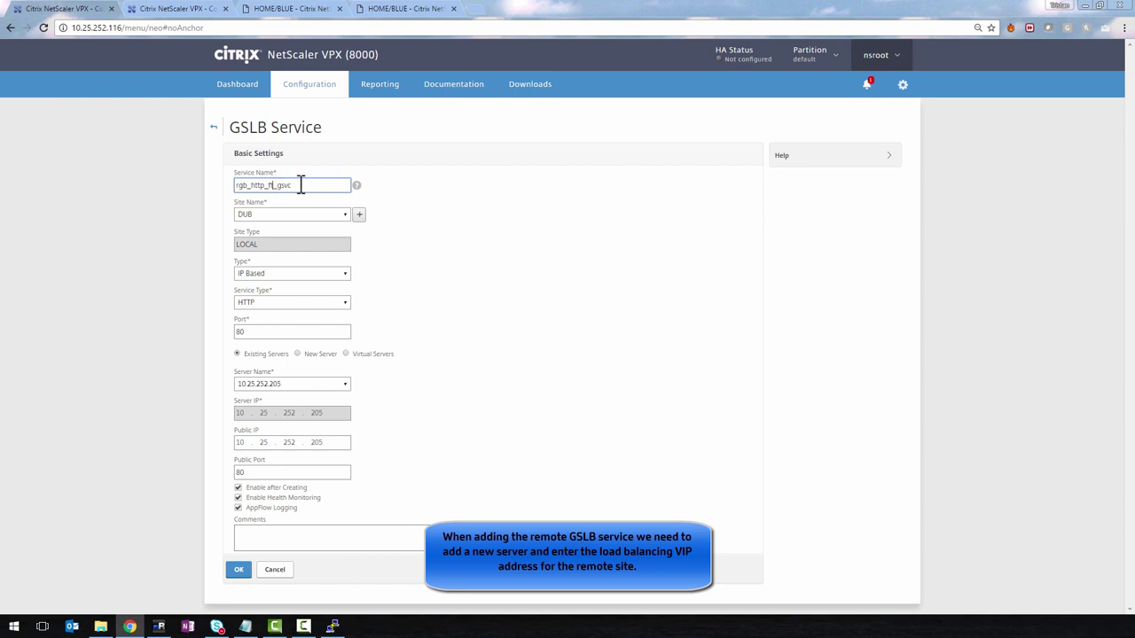
click(292, 213)
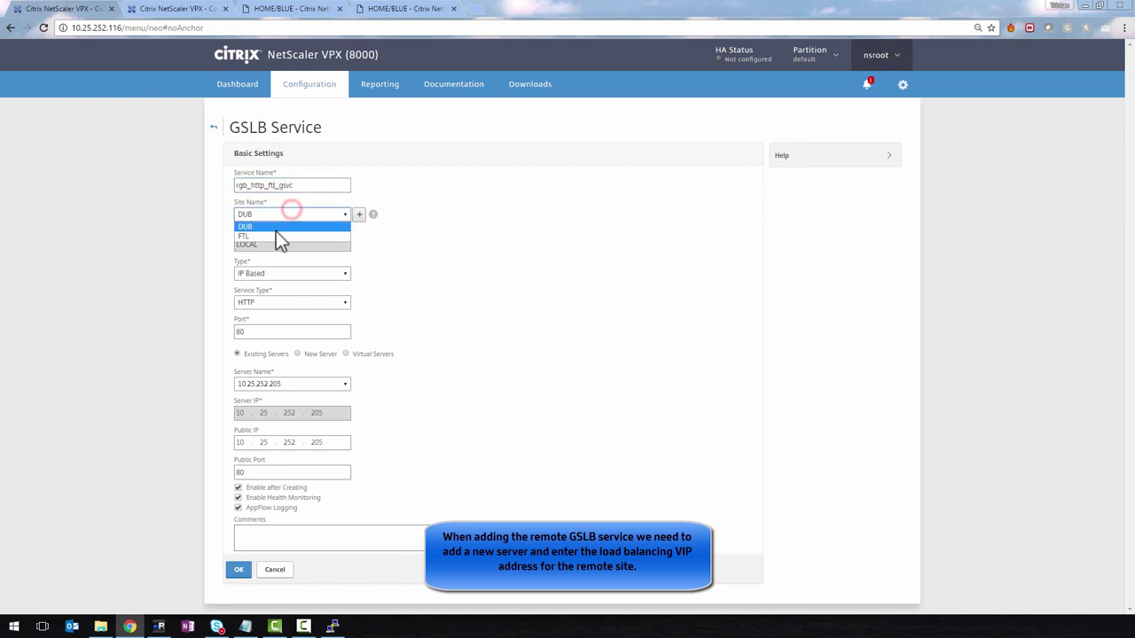
click(276, 235)
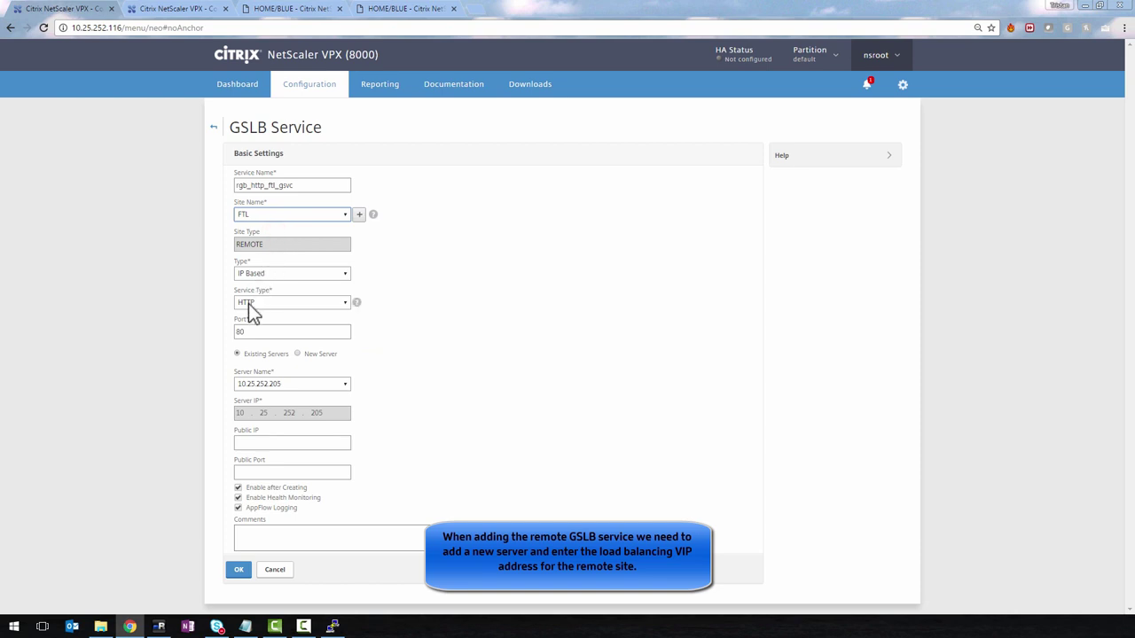
click(297, 355)
click(286, 384)
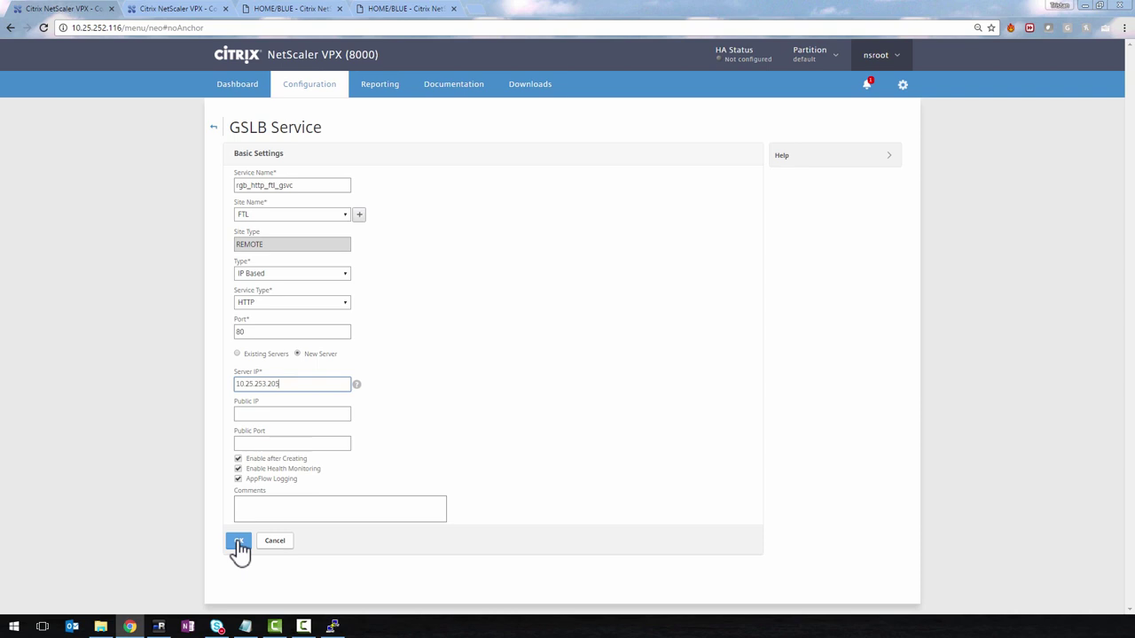
click(238, 541)
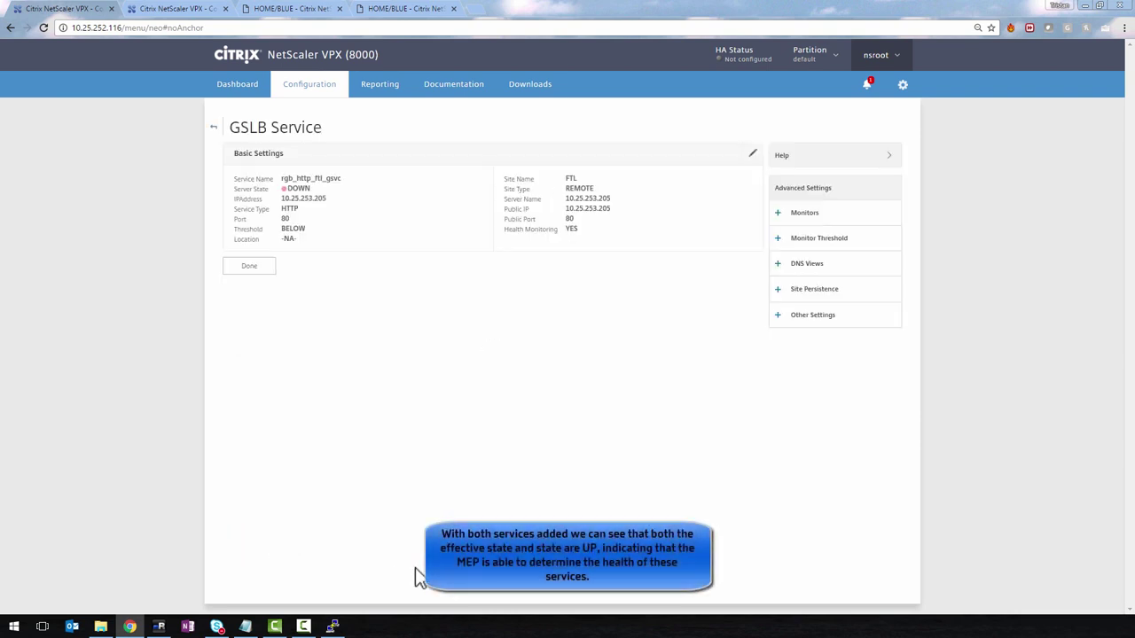
click(264, 267)
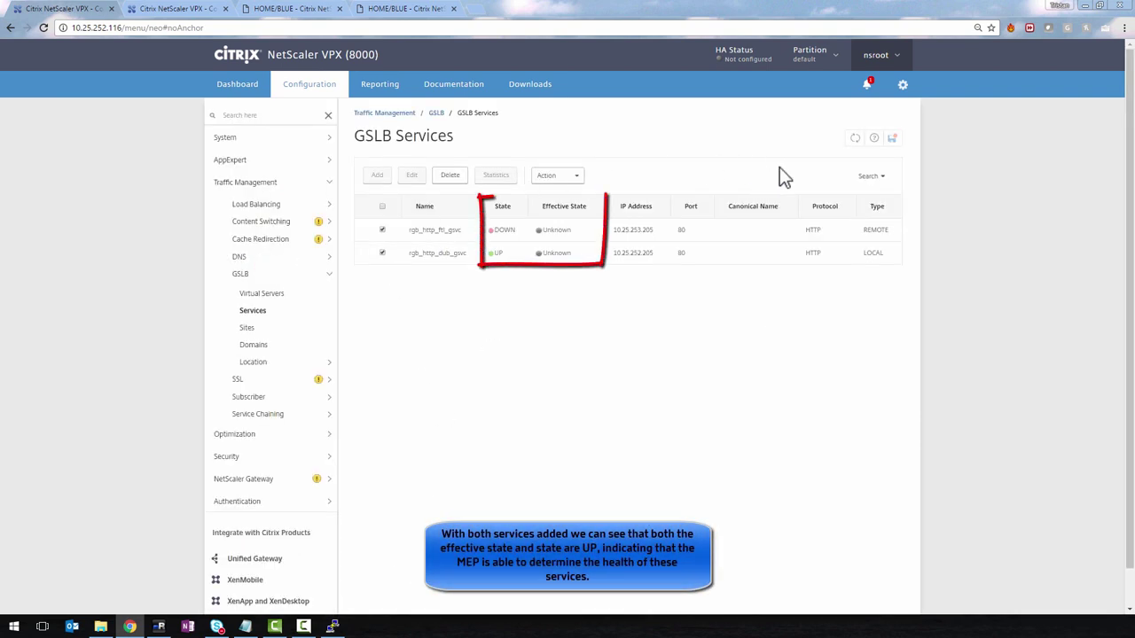
Refresh the GSLB services list and check the state and effective state of both services
click(855, 137)
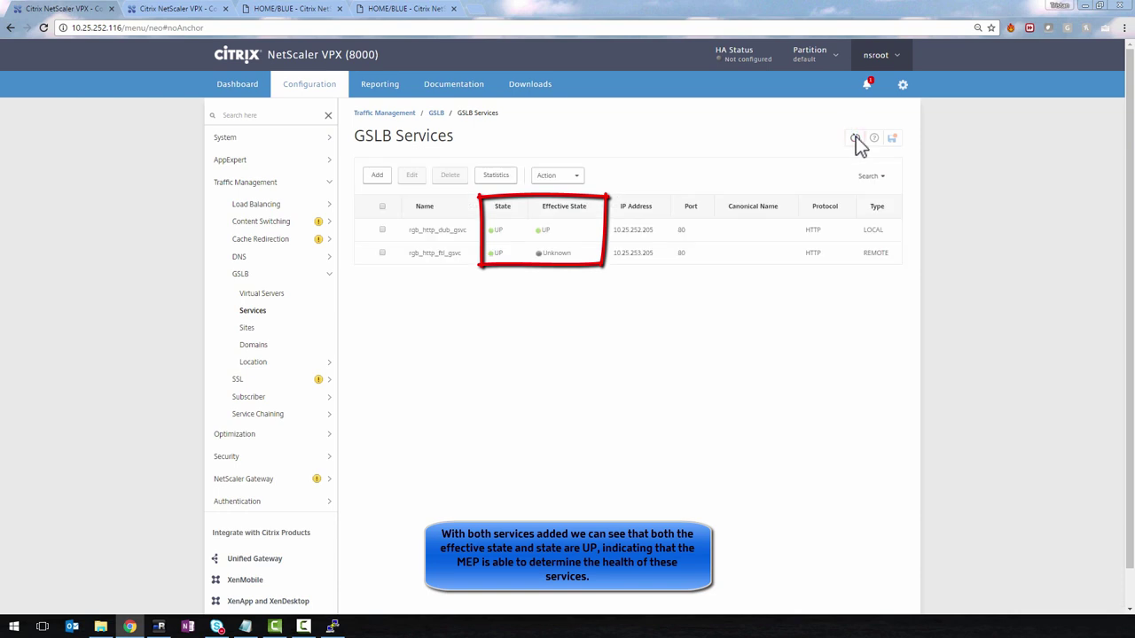
click(855, 138)
click(855, 137)
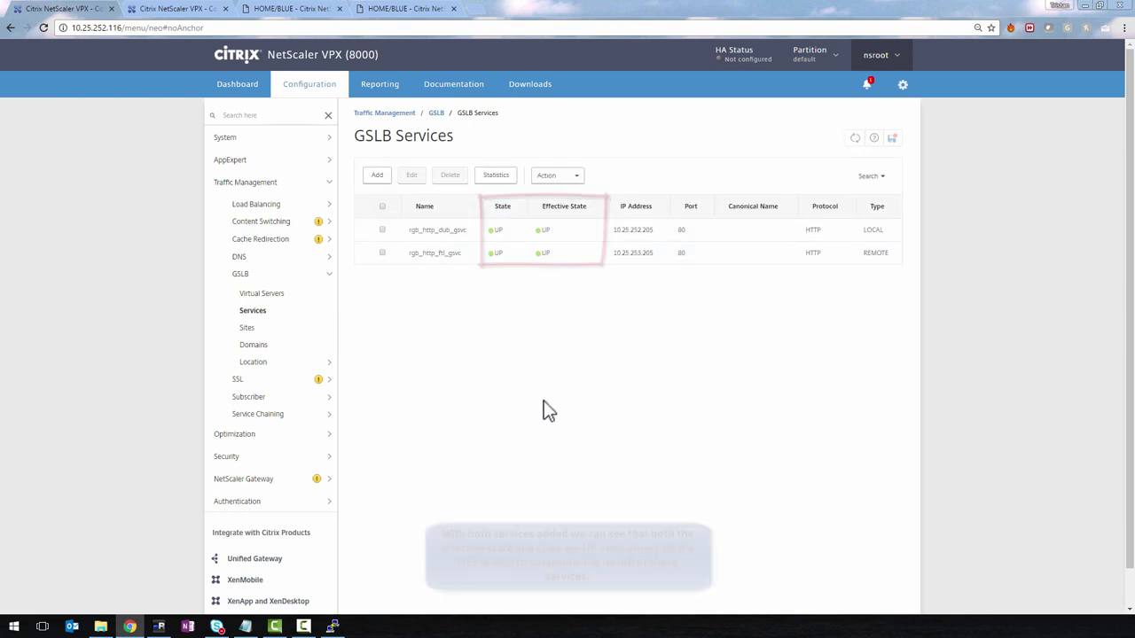
Create a GSLB virtual server named rgb_http_gslb_vsrv with DNS record type A and service type HTTP
click(269, 294)
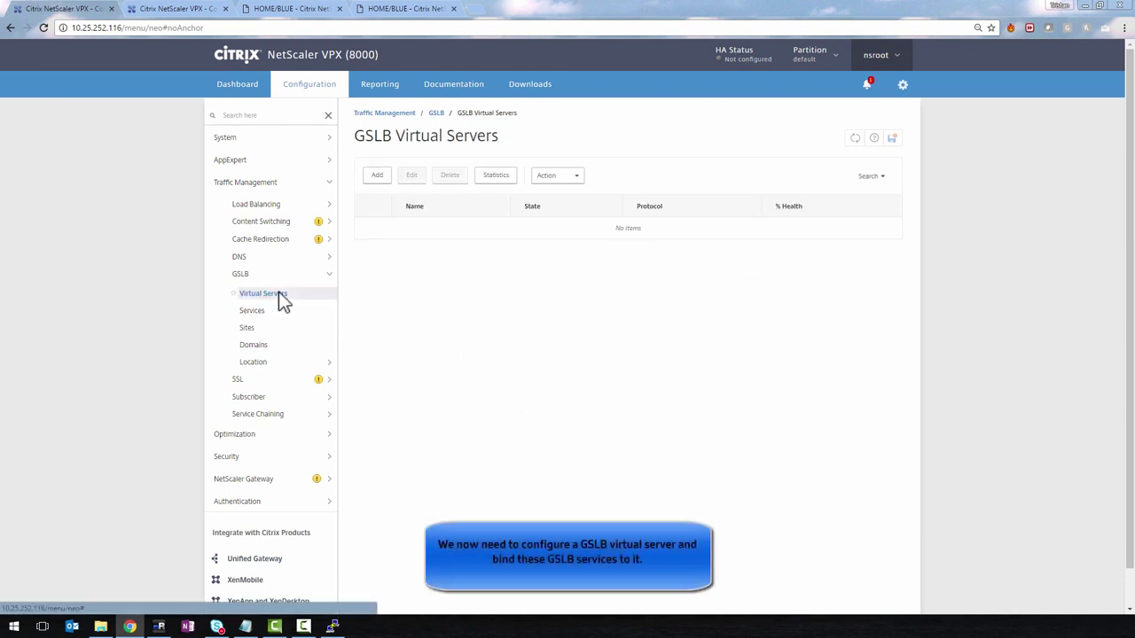
click(382, 177)
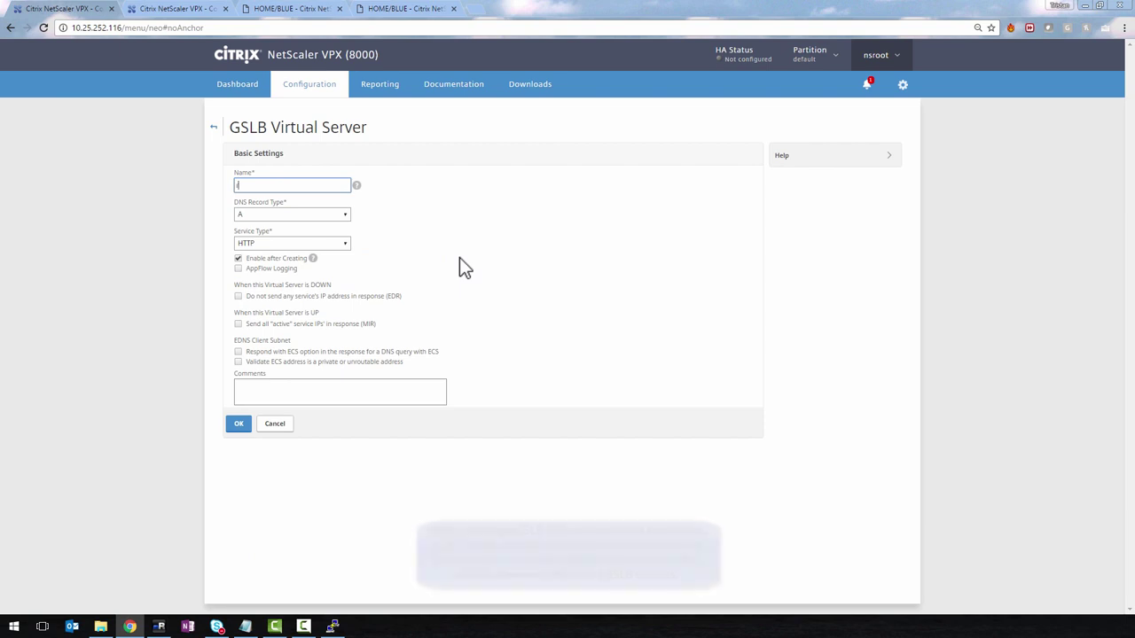
text(rgb_http_gslb)
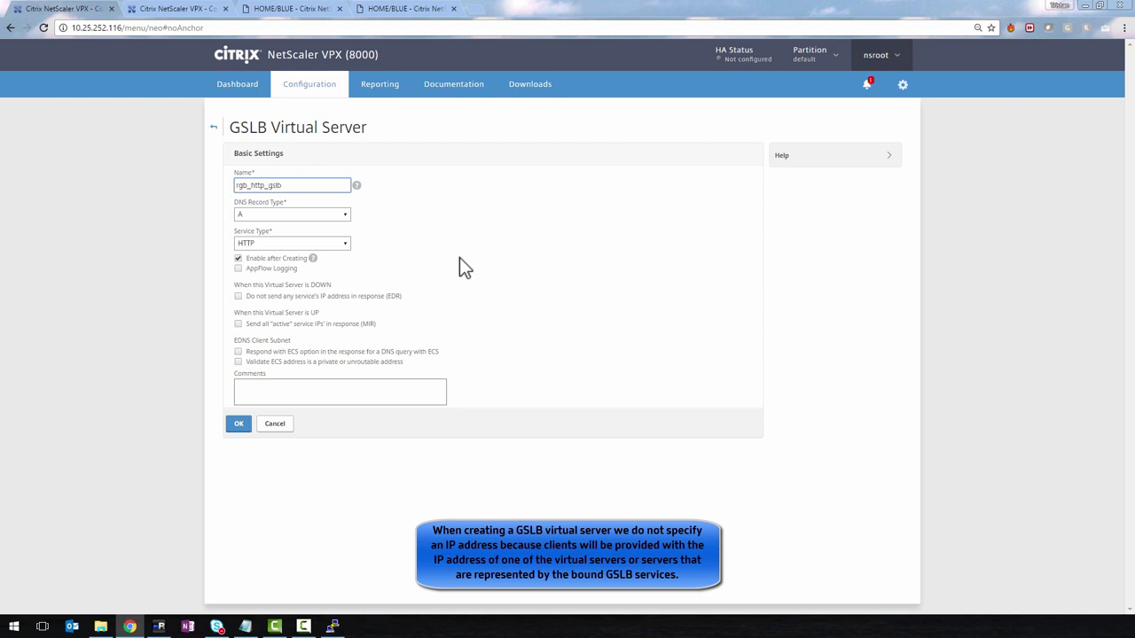
text(_vsrv)
click(235, 427)
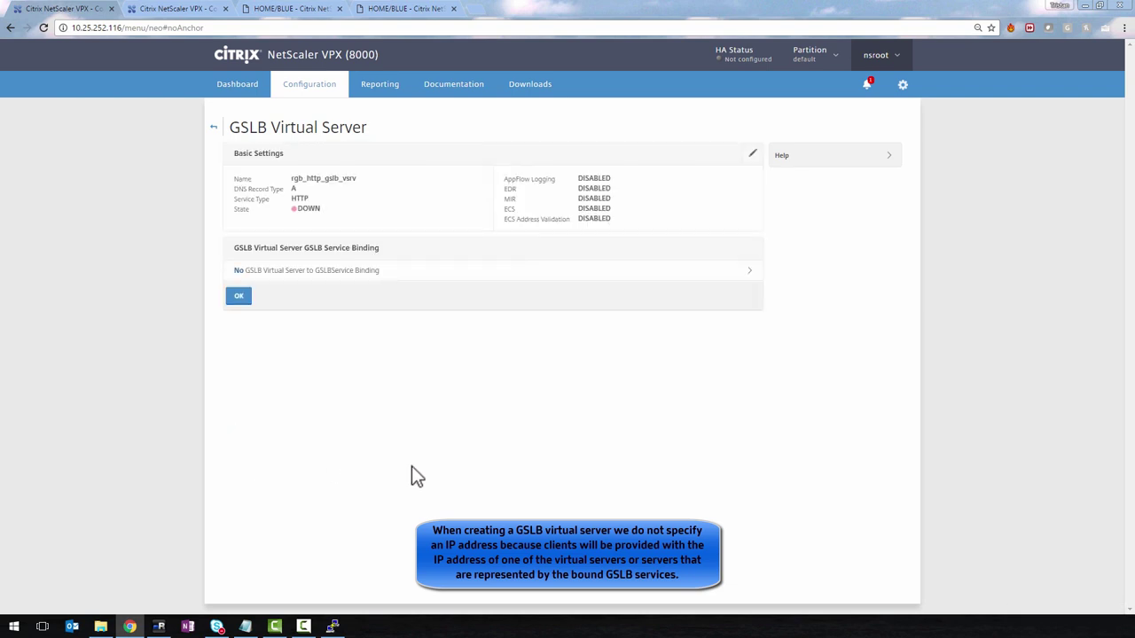
Bind GSLB service rgb_http_dub_gsvc to the new virtual server with weight 1
click(405, 269)
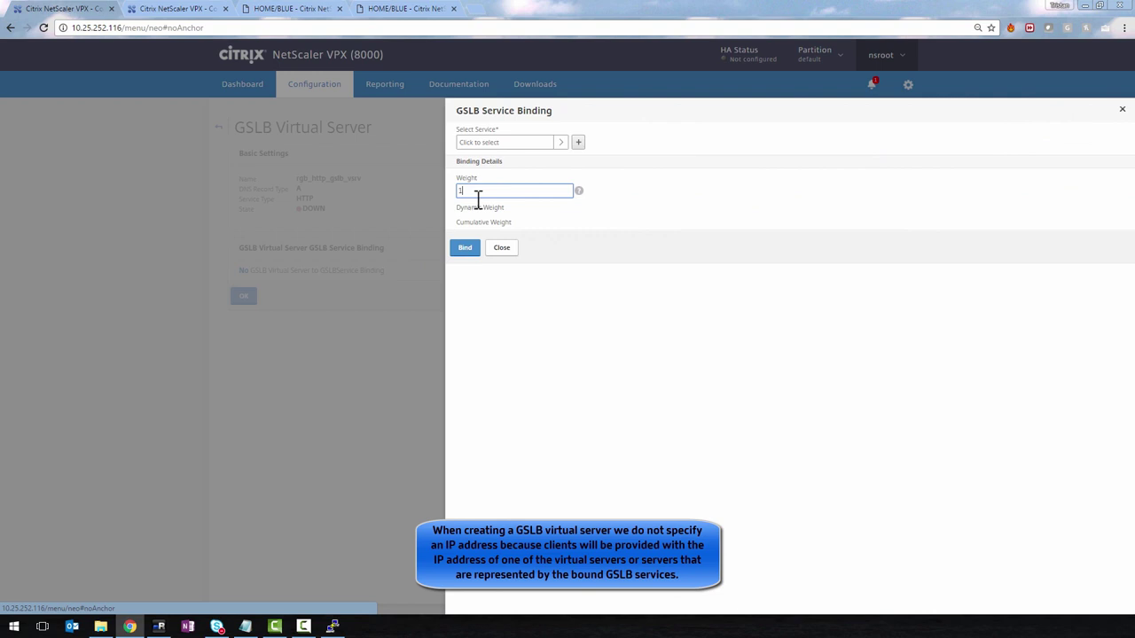
click(492, 145)
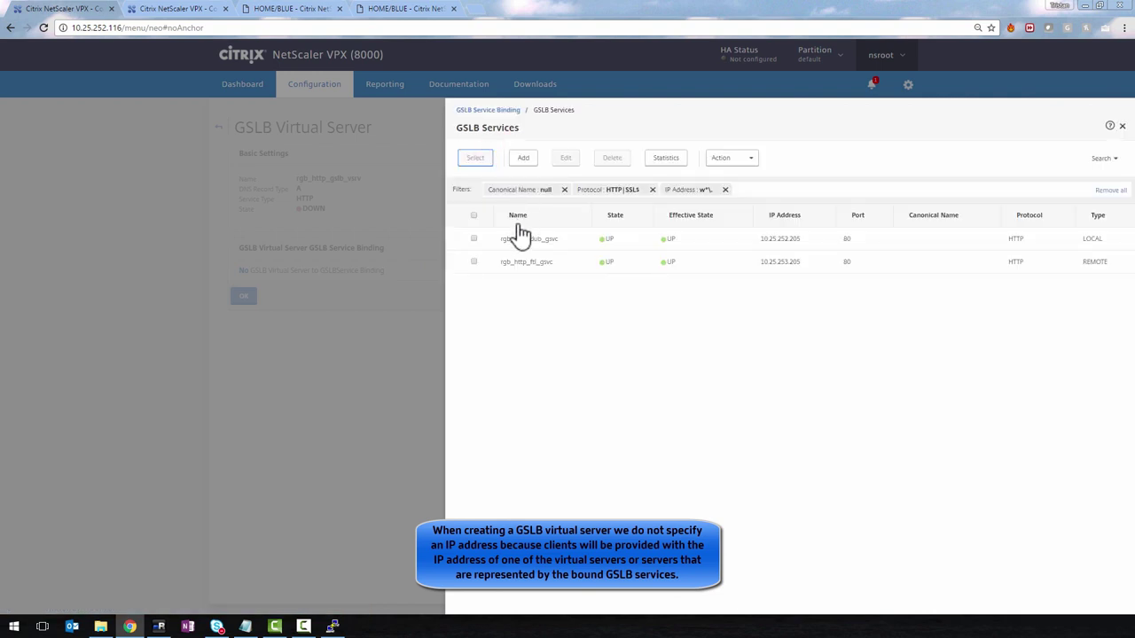
click(473, 238)
click(478, 158)
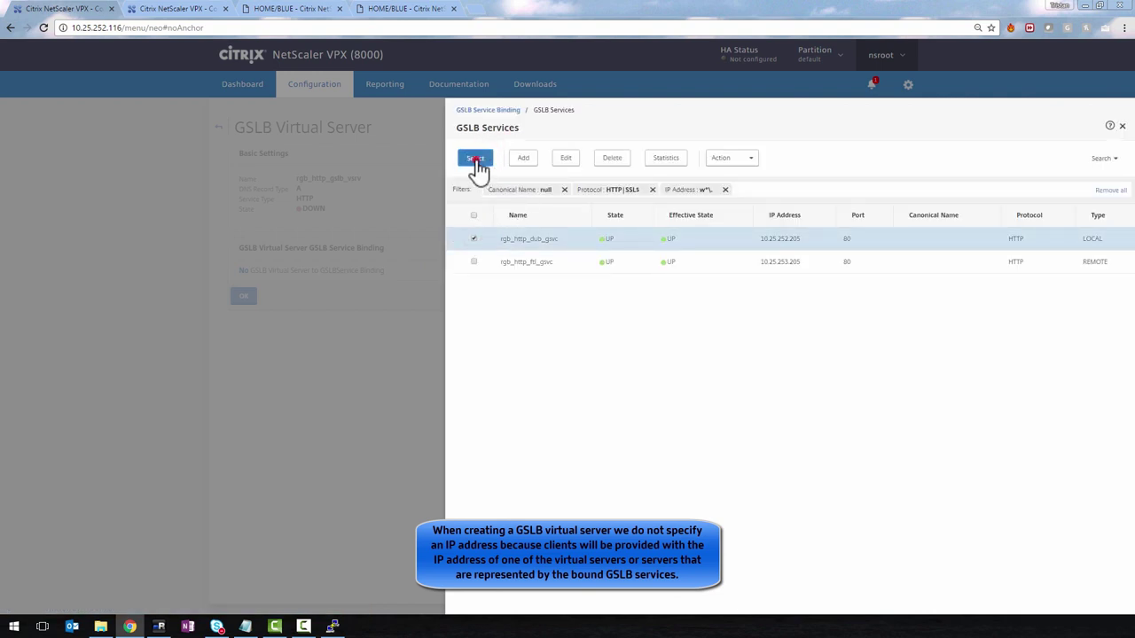
click(464, 266)
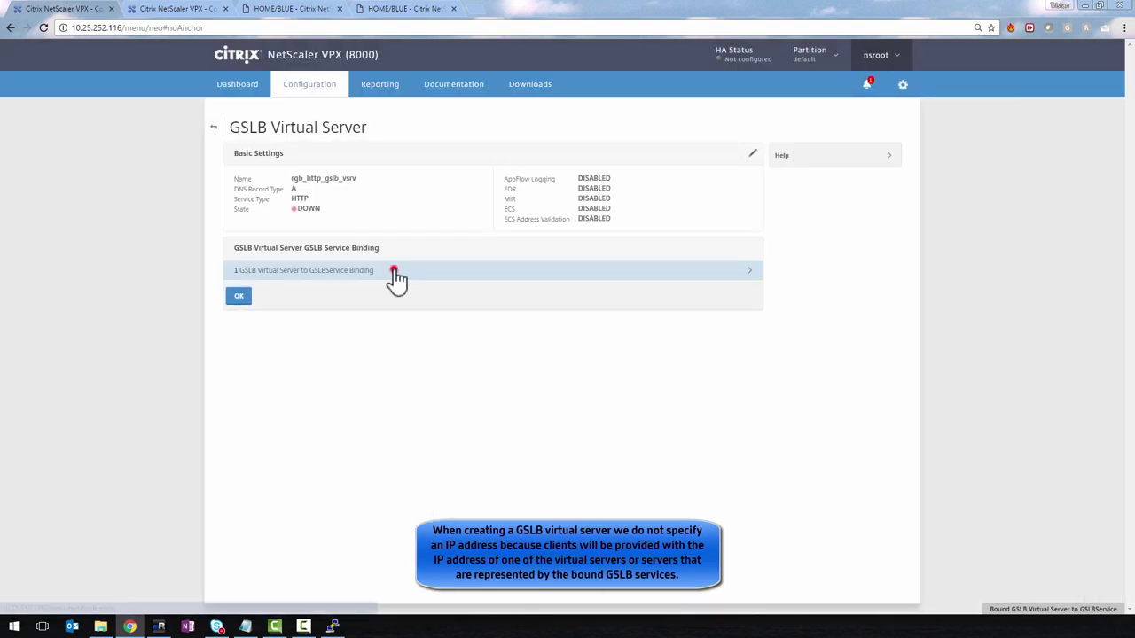
Add a second binding for GSLB service rgb_http_ftl_gsvc with weight 1 and accept the virtual server's service bindings
click(393, 272)
click(476, 144)
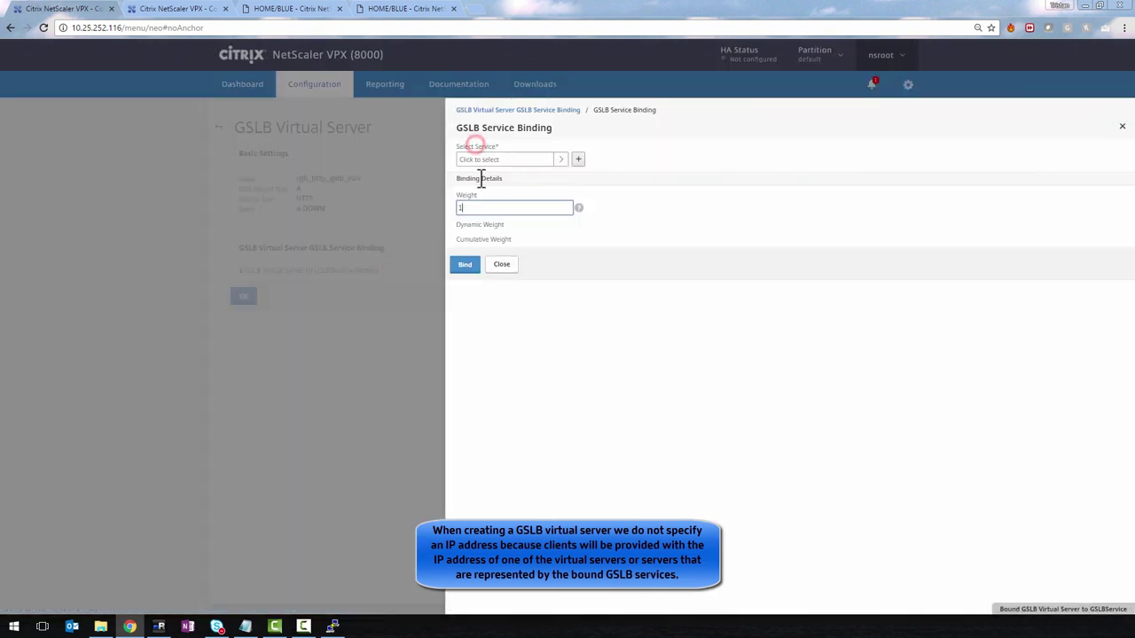
click(482, 152)
click(475, 261)
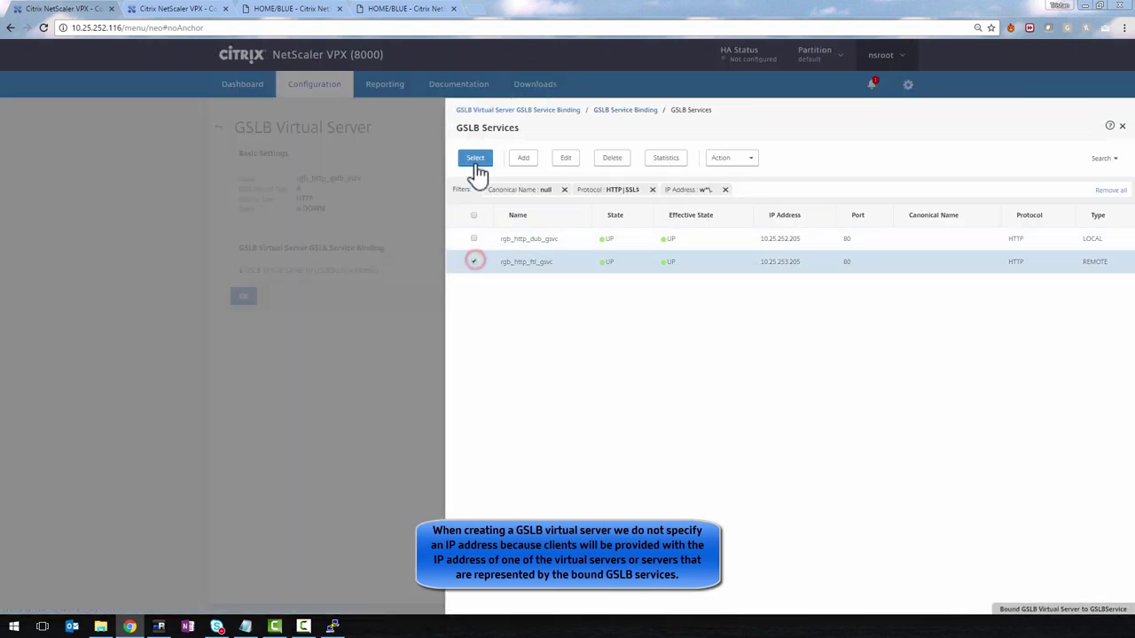
click(476, 157)
click(464, 264)
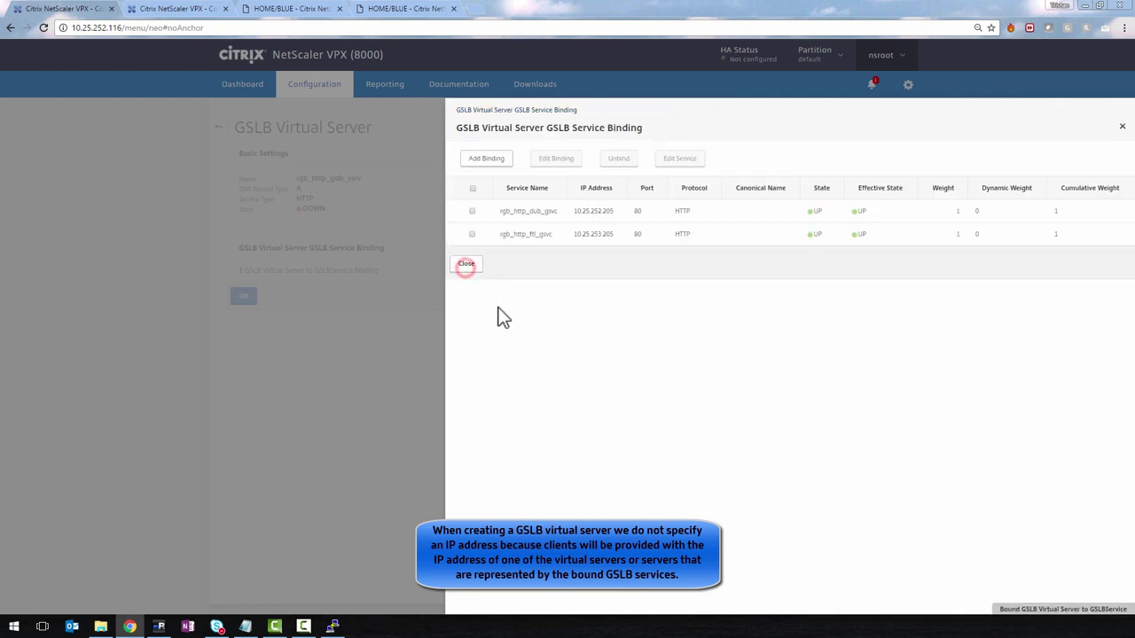
click(467, 265)
click(236, 298)
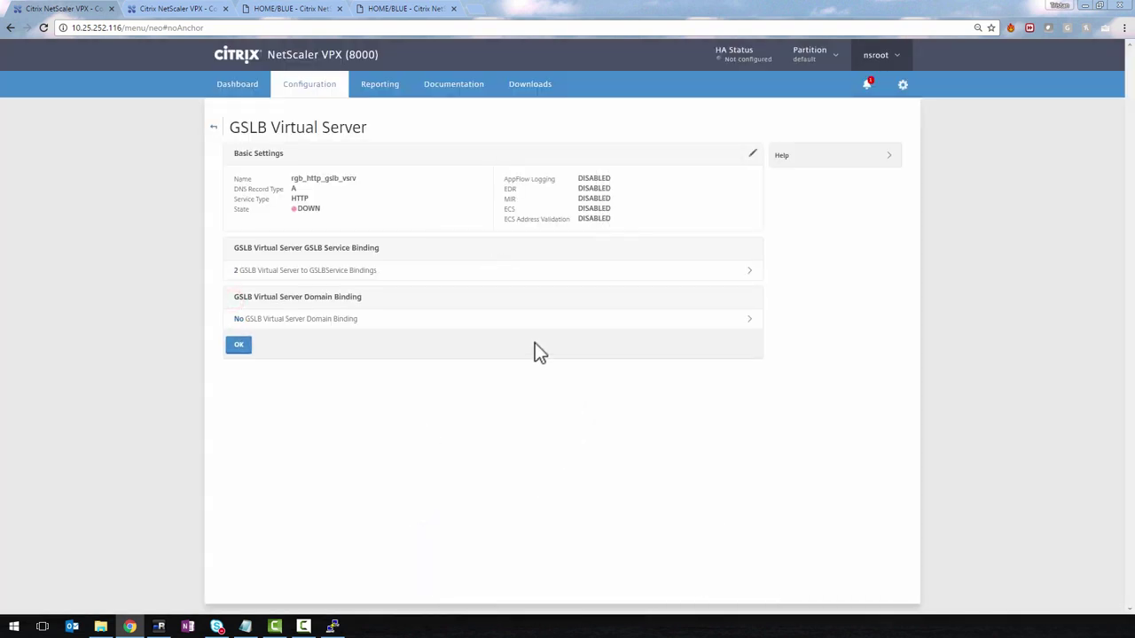
Bind the load-balanced site's FQDN to the GSLB virtual server, keeping the default TTL of 5 seconds
click(486, 323)
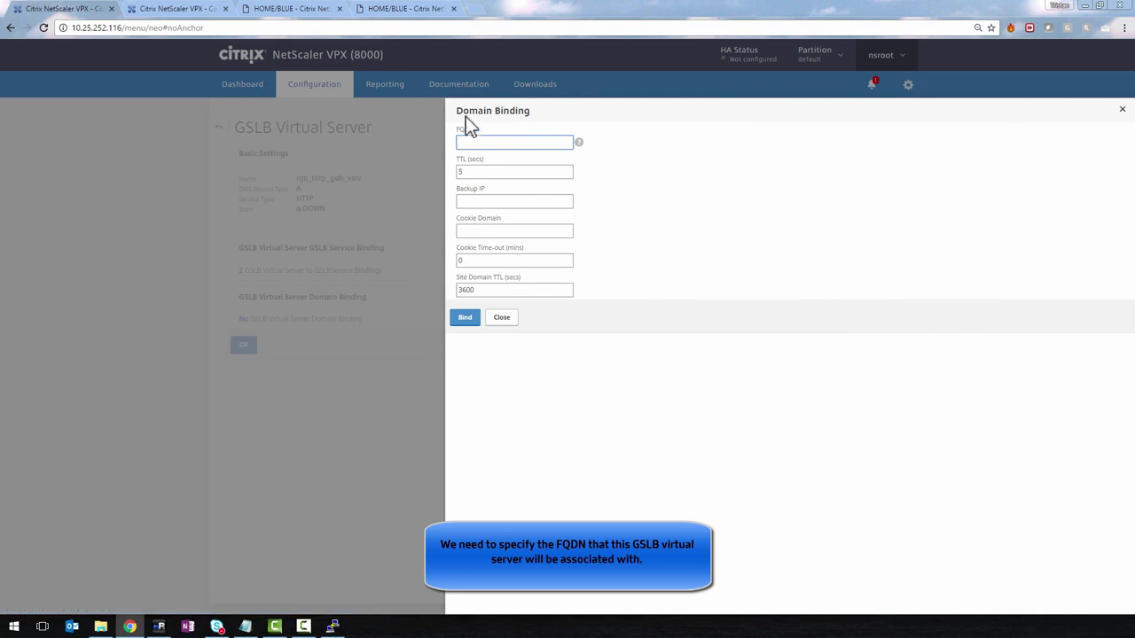
click(499, 144)
click(464, 318)
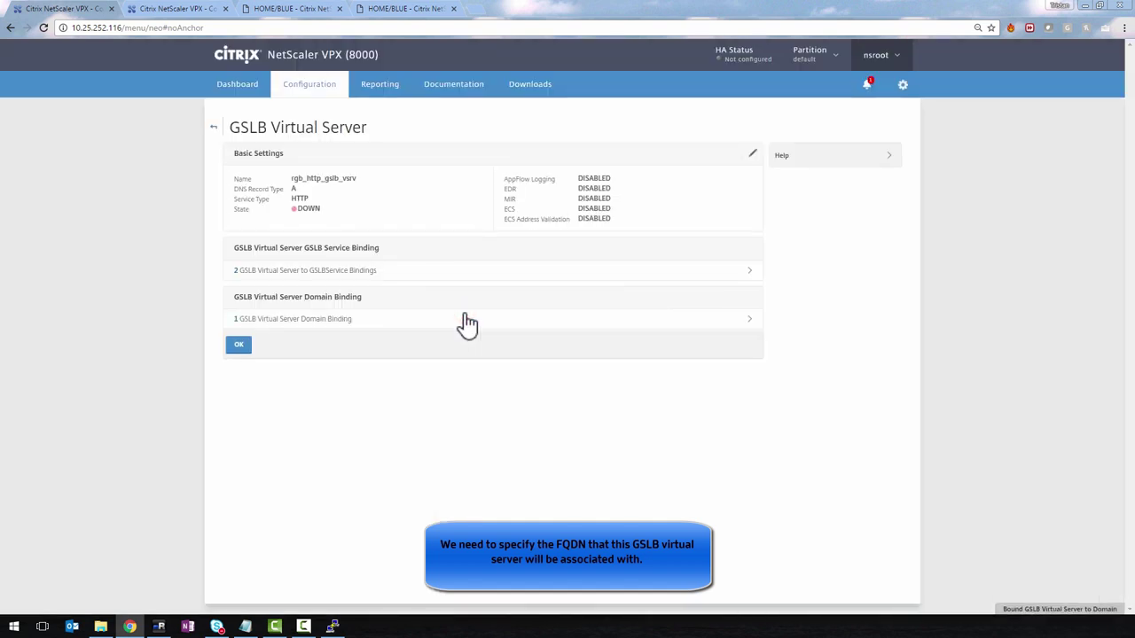
click(240, 346)
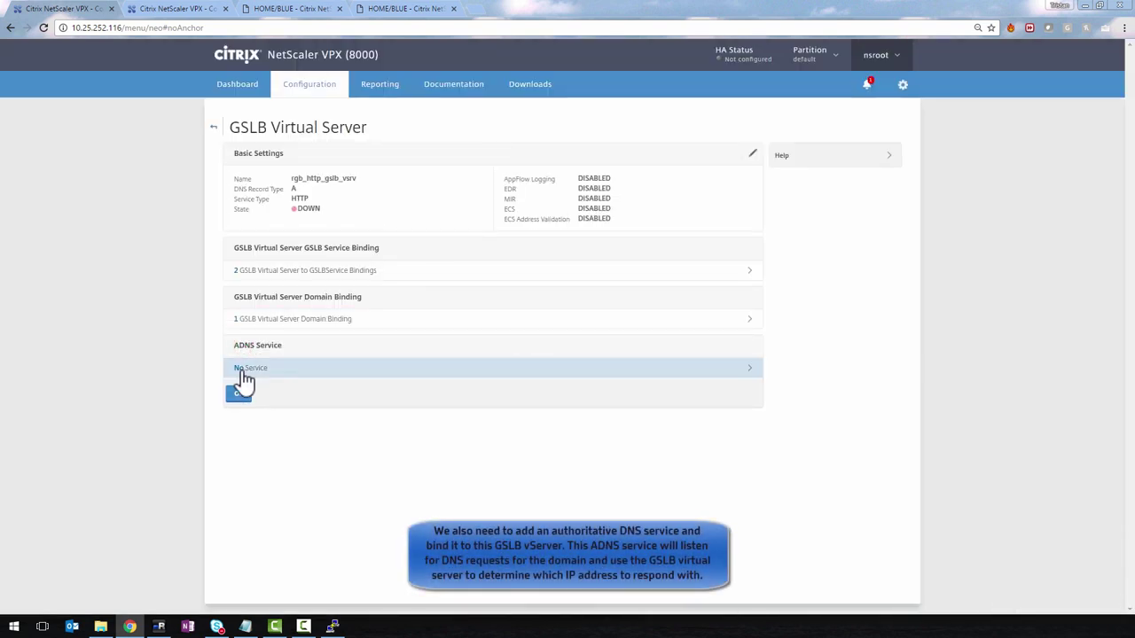
Add ADNS service ADNS_DUB_svc for the GSLB virtual server with a new server at IP 10.25.252.121, port 53
click(277, 380)
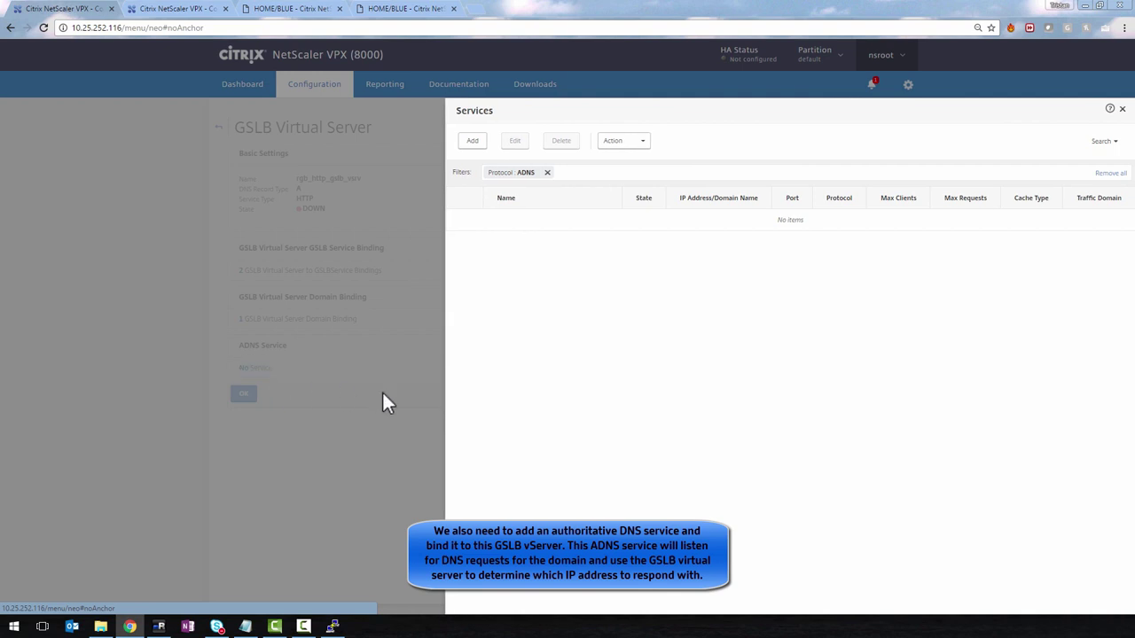
click(471, 142)
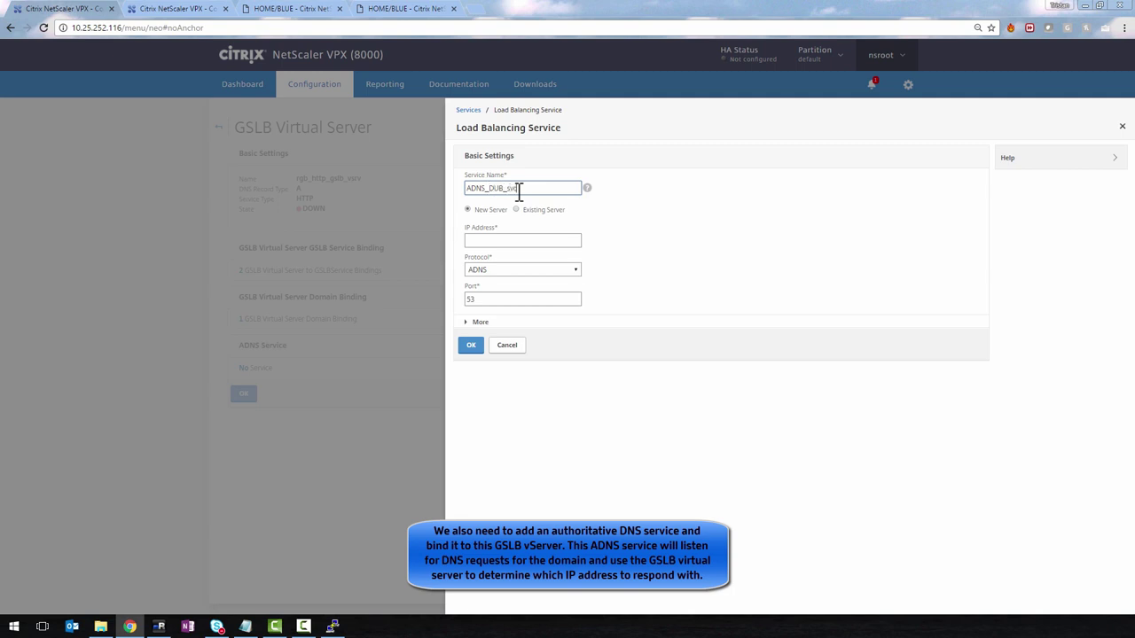
click(518, 240)
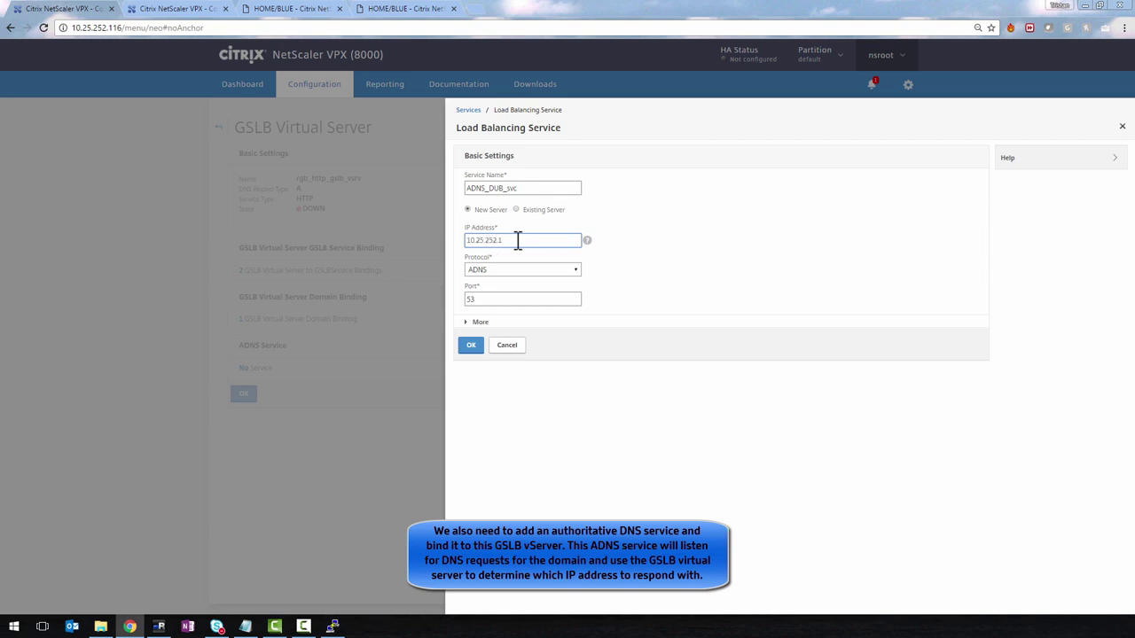
click(465, 348)
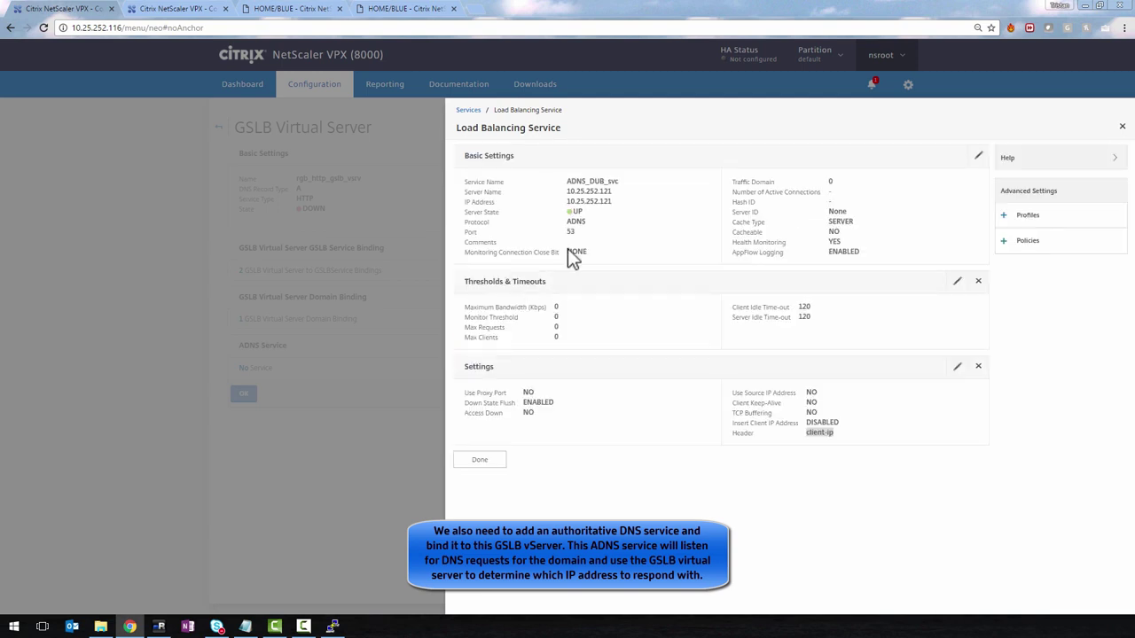
click(479, 459)
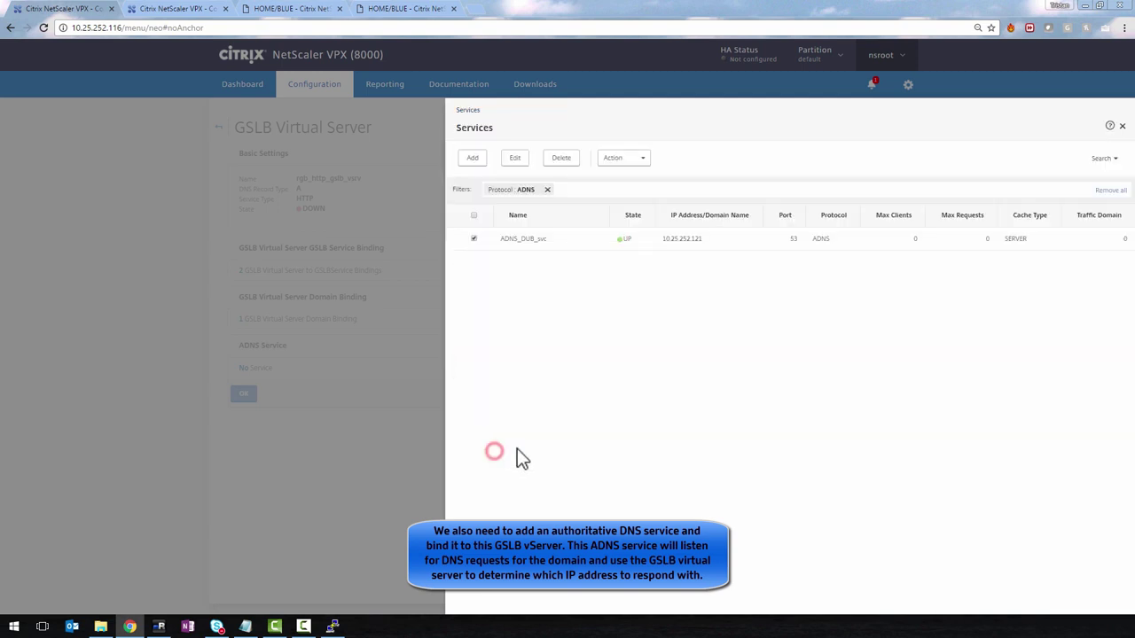
click(349, 491)
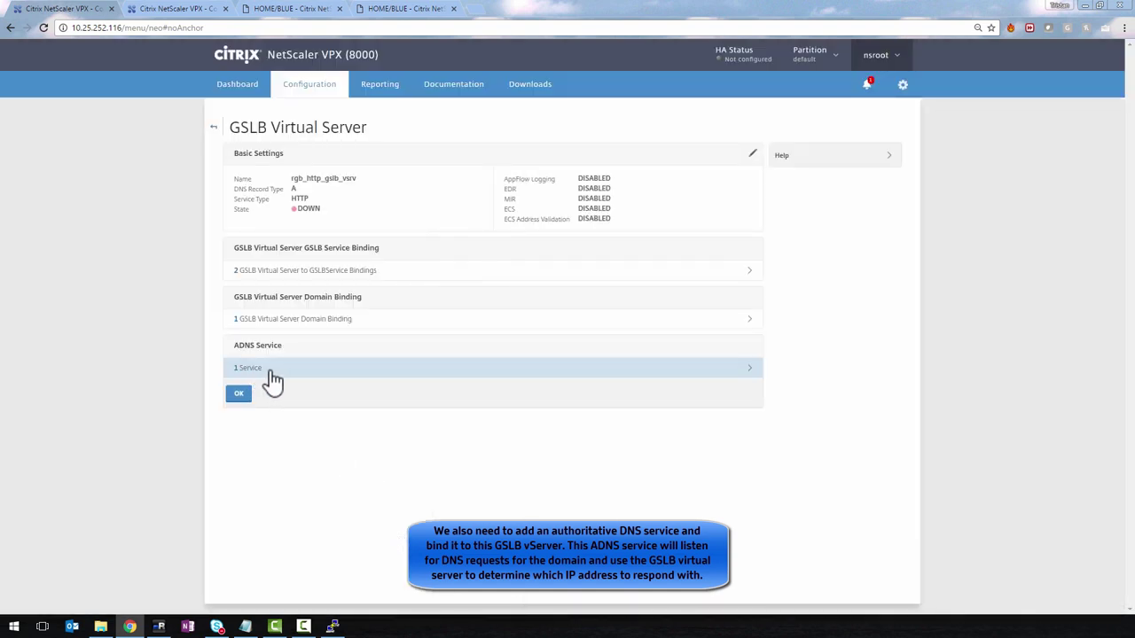
Finish the GSLB virtual server with the default LEASTCONNECTION method and refresh the virtual servers list to check its state
click(240, 396)
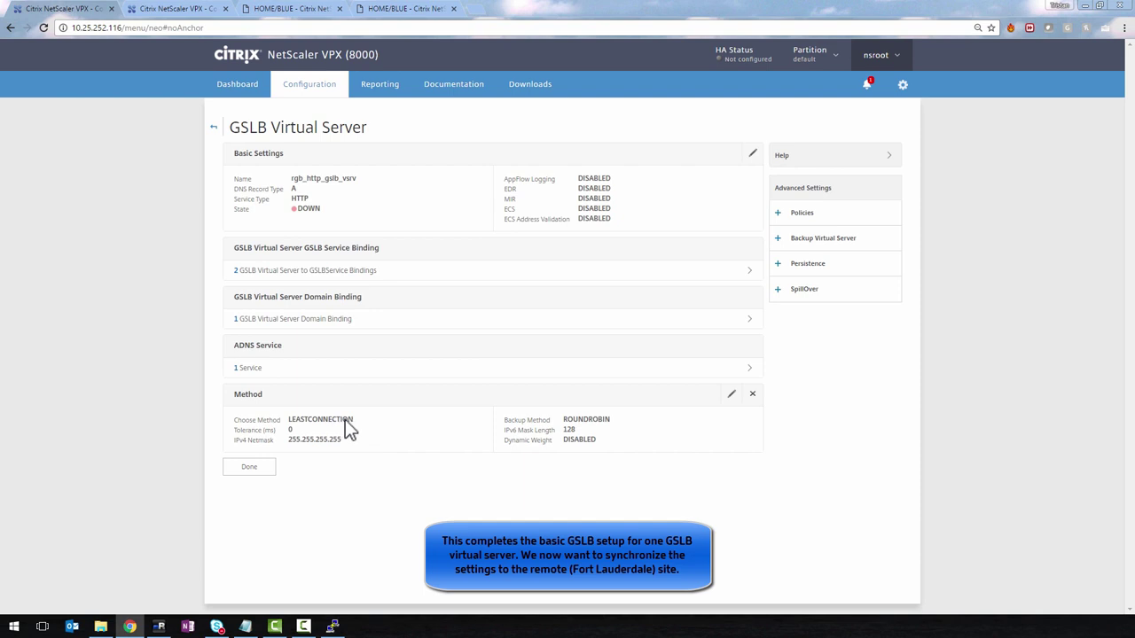
click(249, 467)
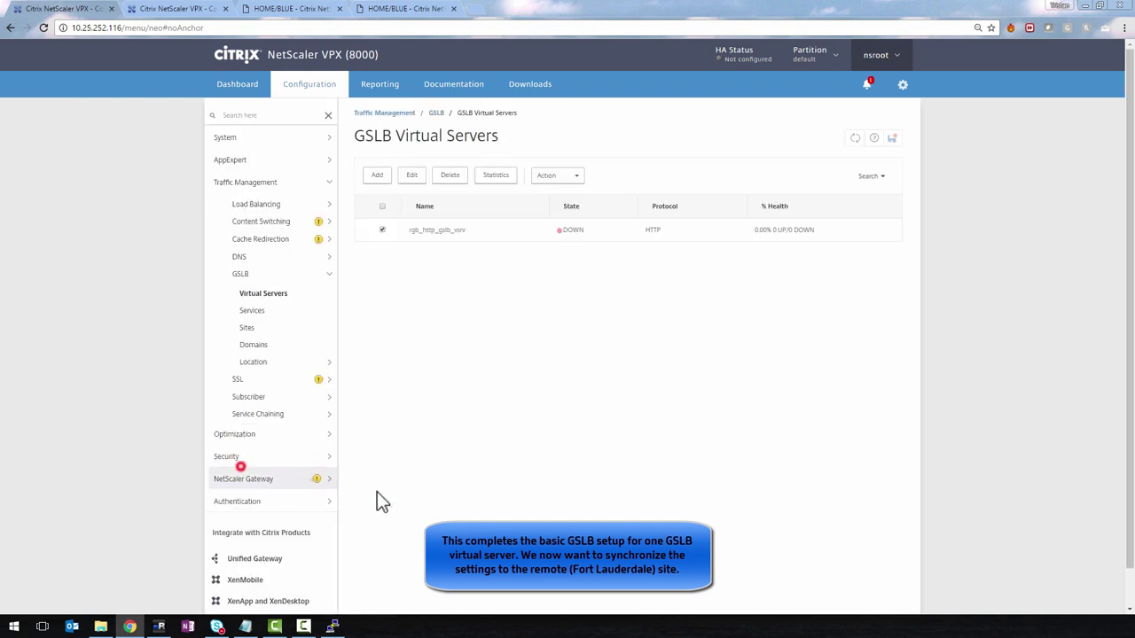
click(851, 138)
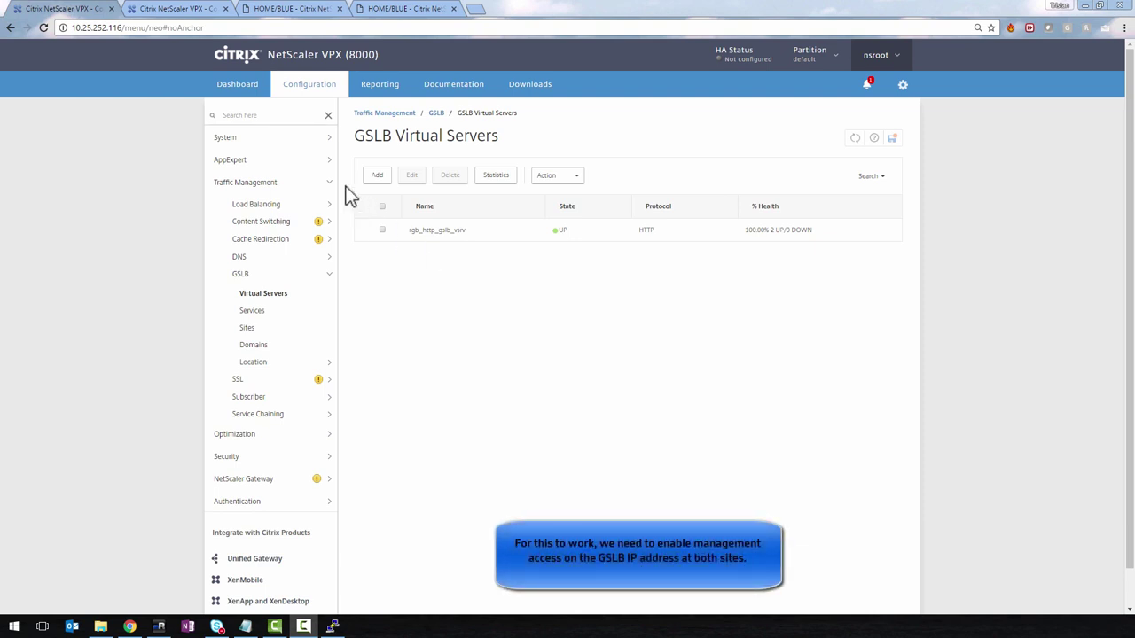
Check the management access and SSH settings of the Dublin NetScaler's GSLB site IP 10.25.252.120
click(251, 142)
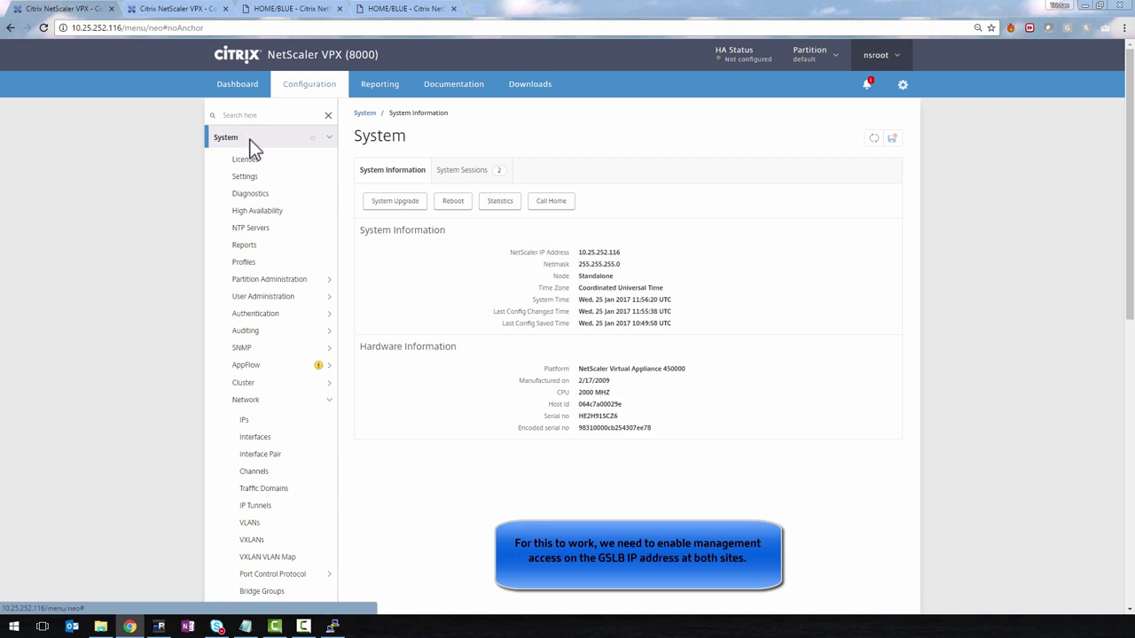
click(250, 419)
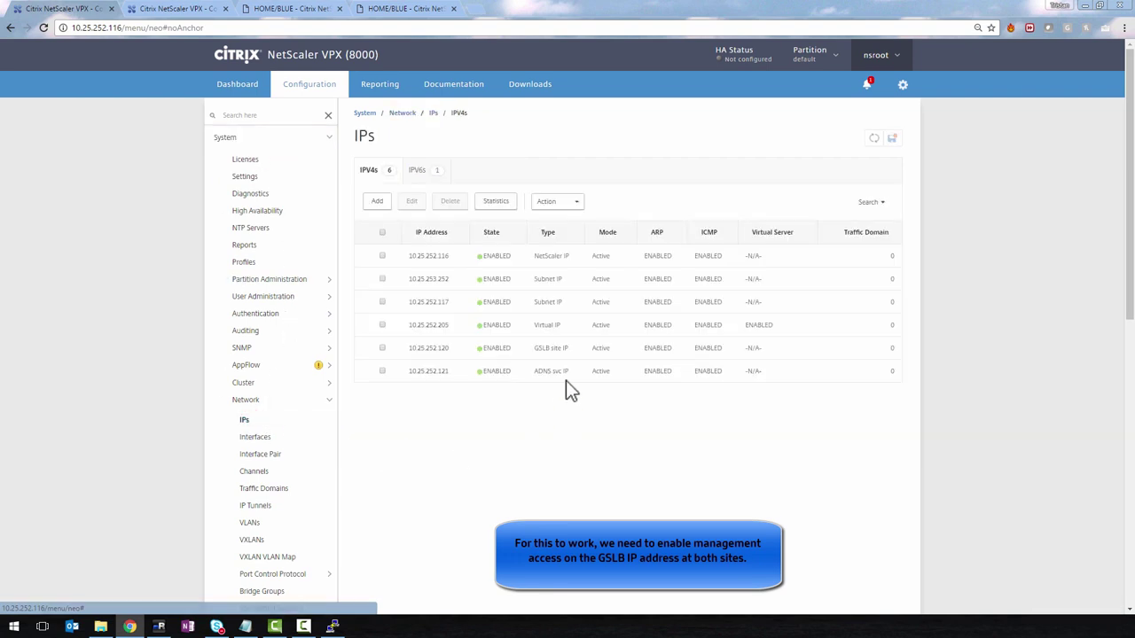
double_click(560, 349)
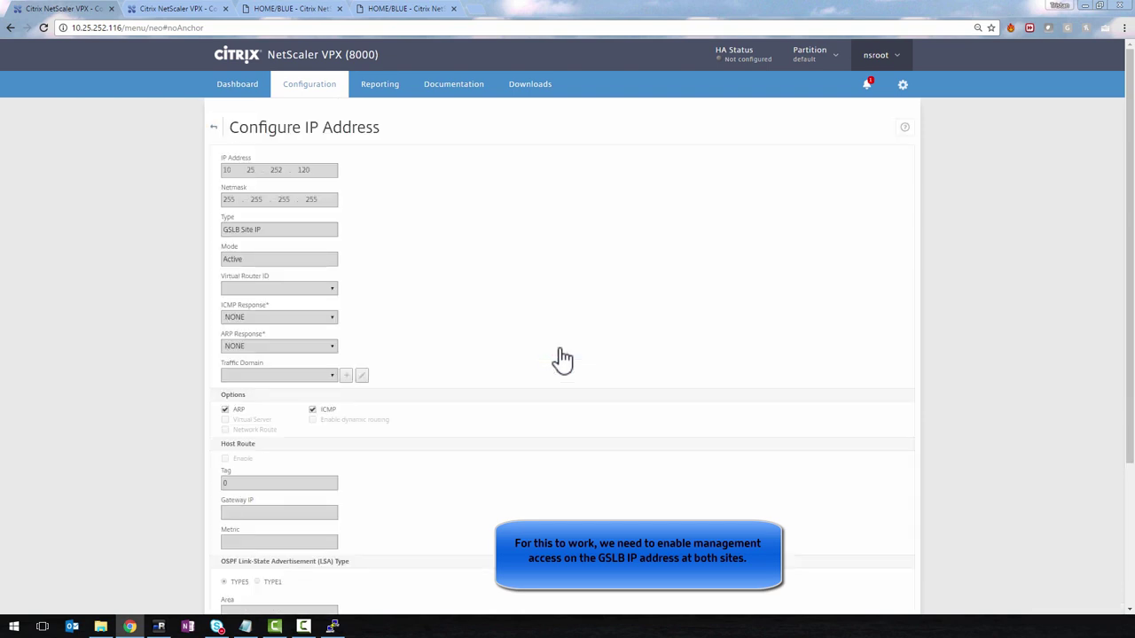
scroll(519, 376, down, 3)
click(225, 532)
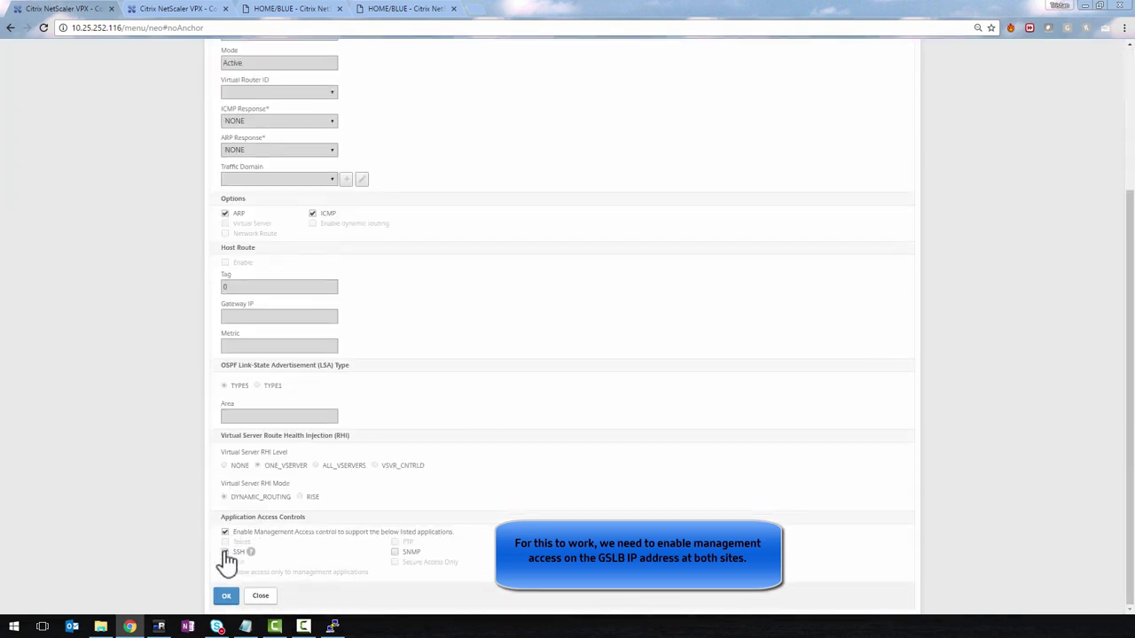
click(264, 597)
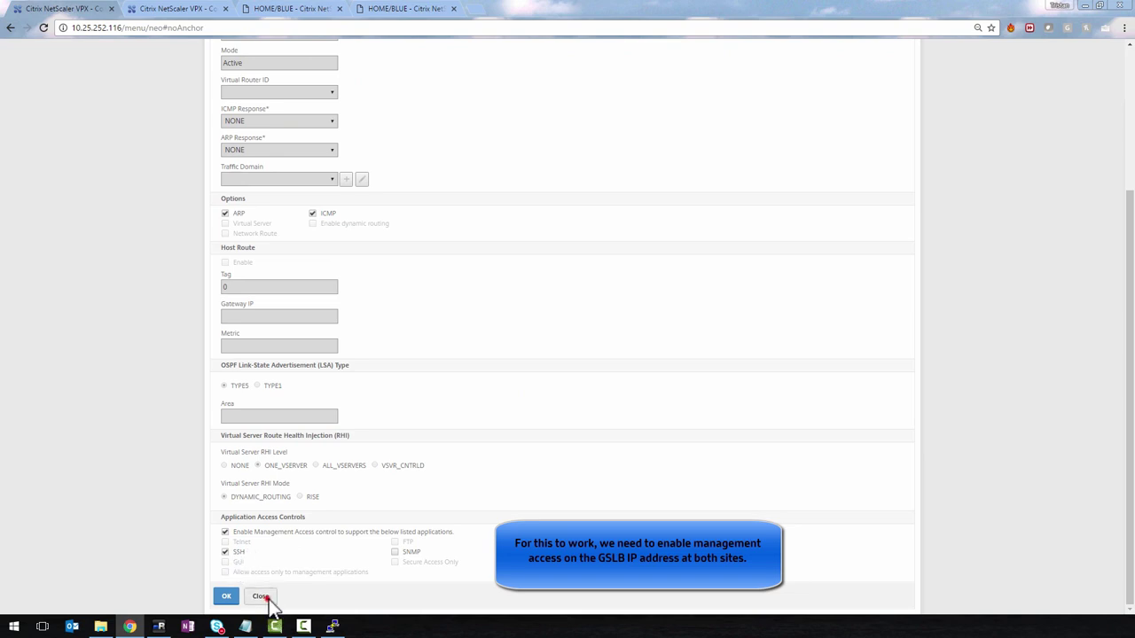
On the Fort Lauderdale NetScaler, check the management access and SSH settings of GSLB site IP 10.25.253.154
click(179, 9)
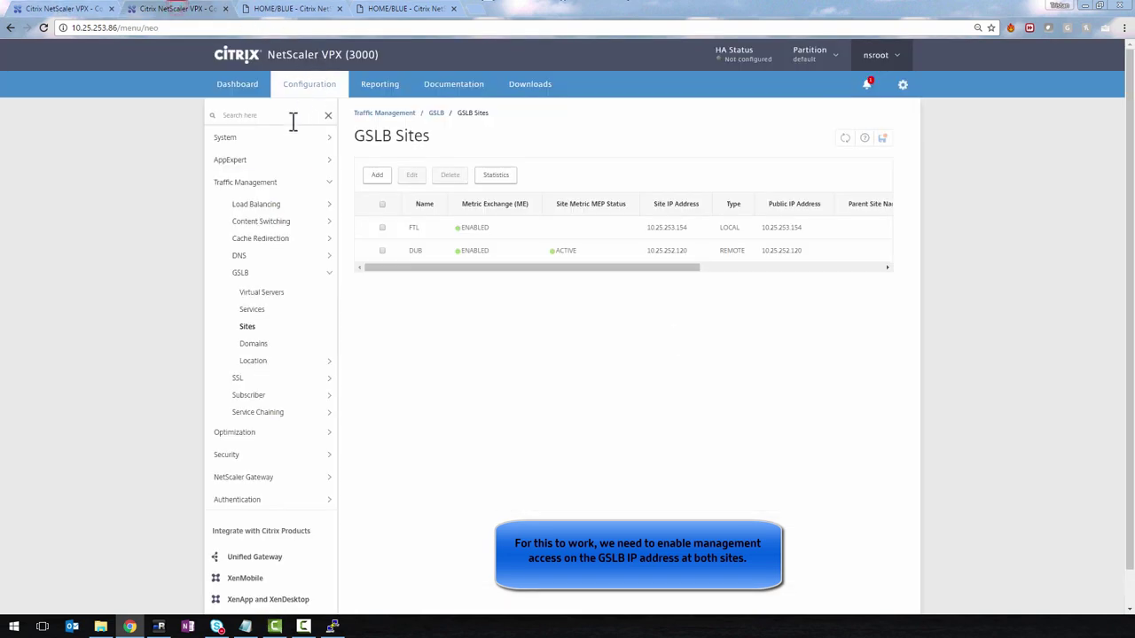
click(256, 137)
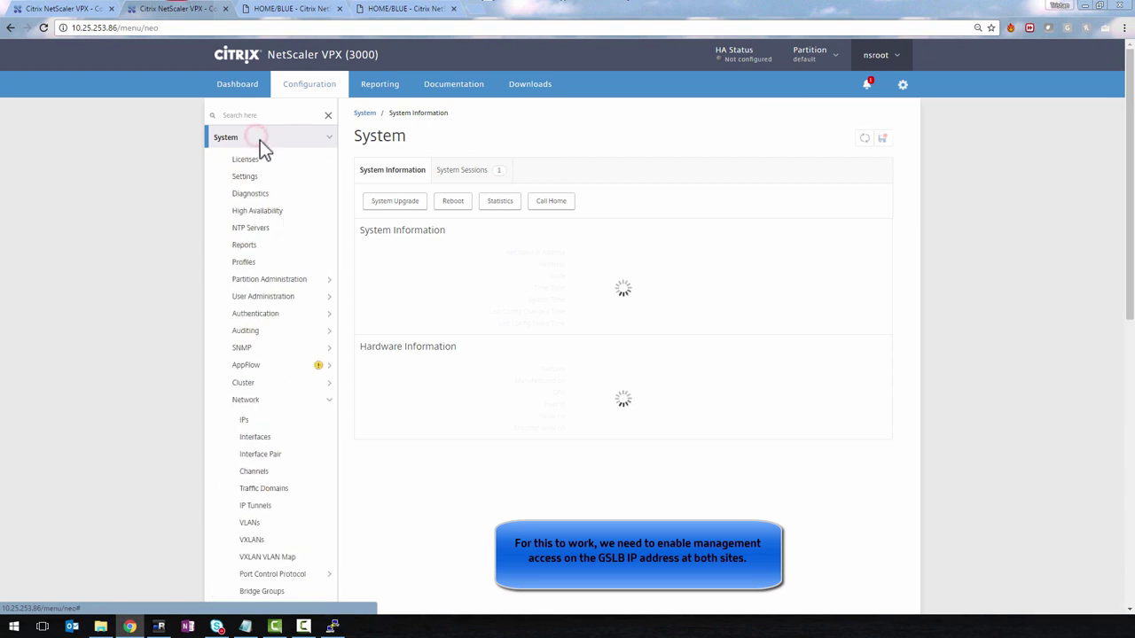
click(262, 423)
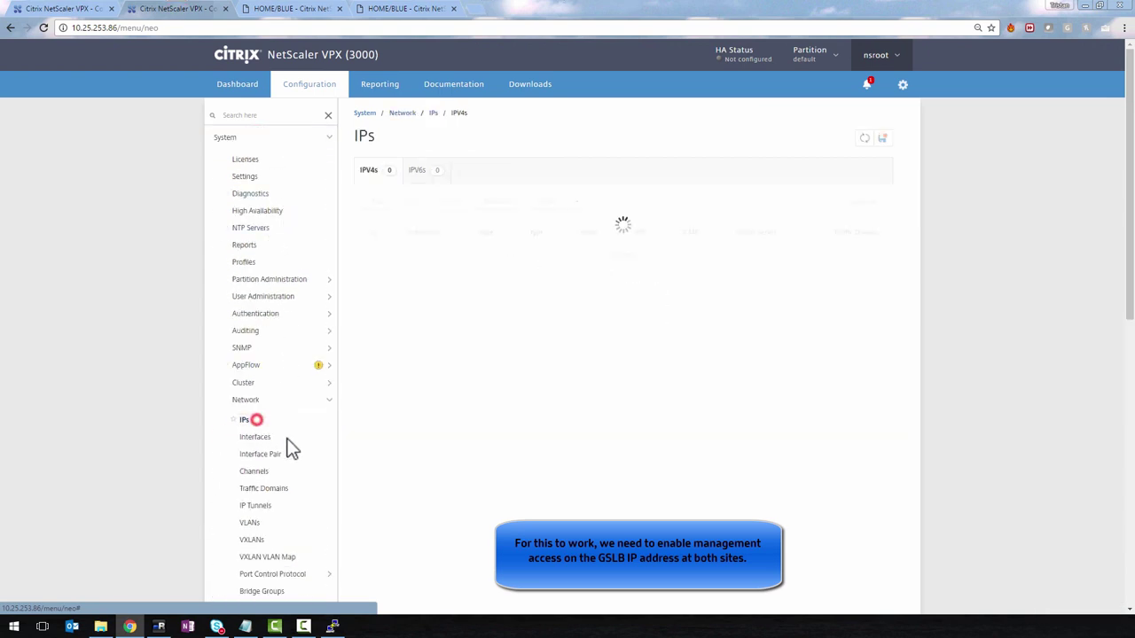
double_click(549, 424)
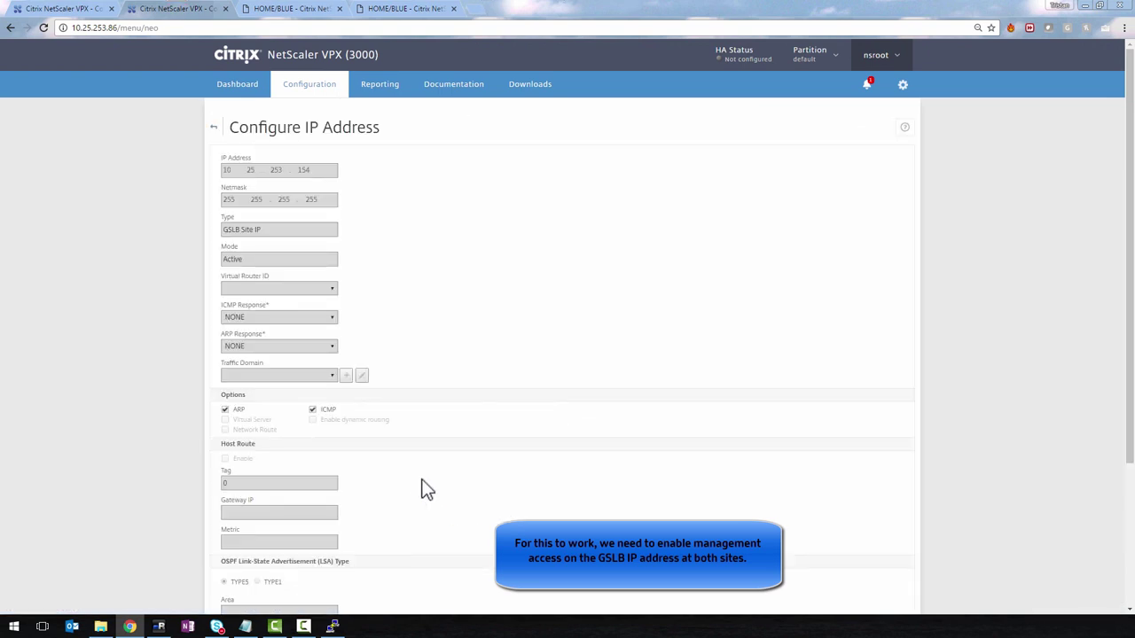
scroll(425, 486, down, 5)
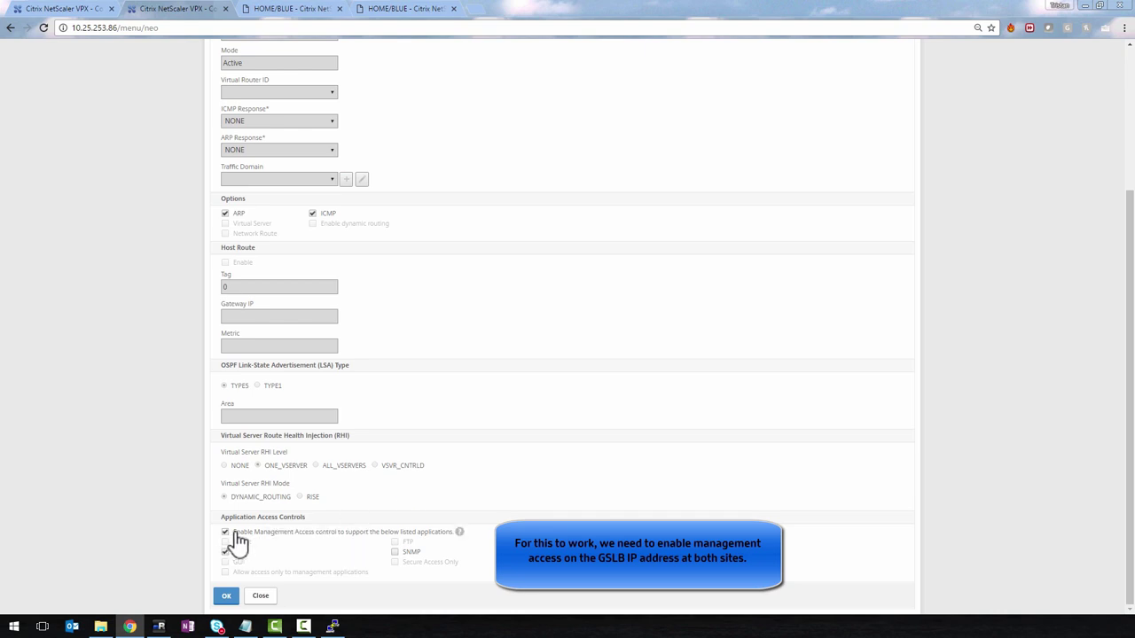
click(260, 596)
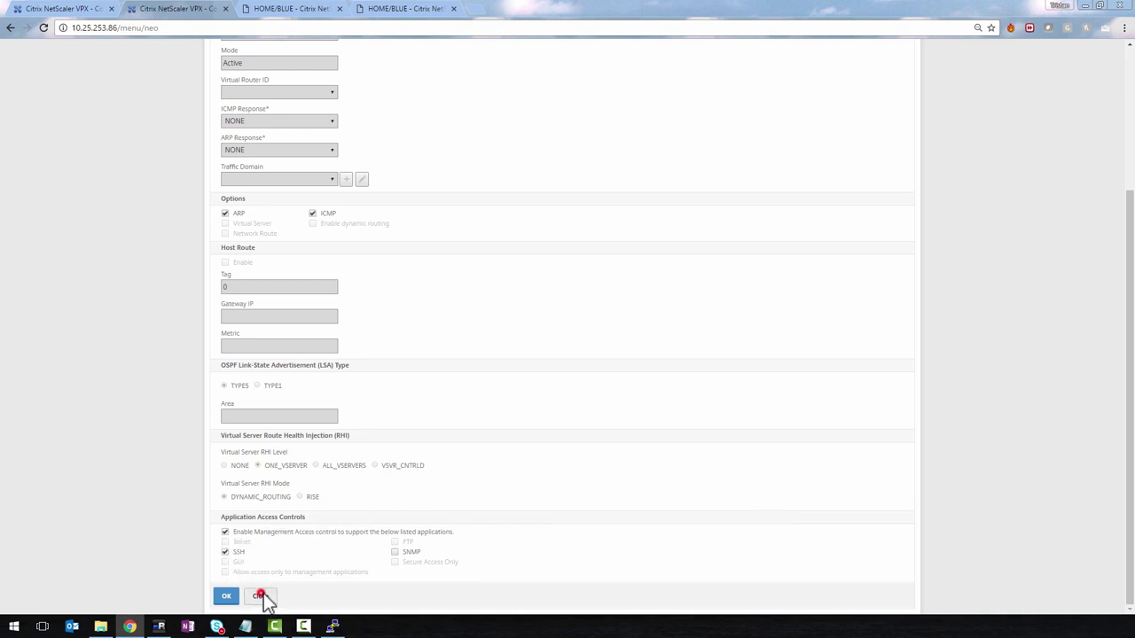
On the Dublin NetScaler, synchronize the GSLB configuration to the remote sites without any extra synchronization options
click(55, 8)
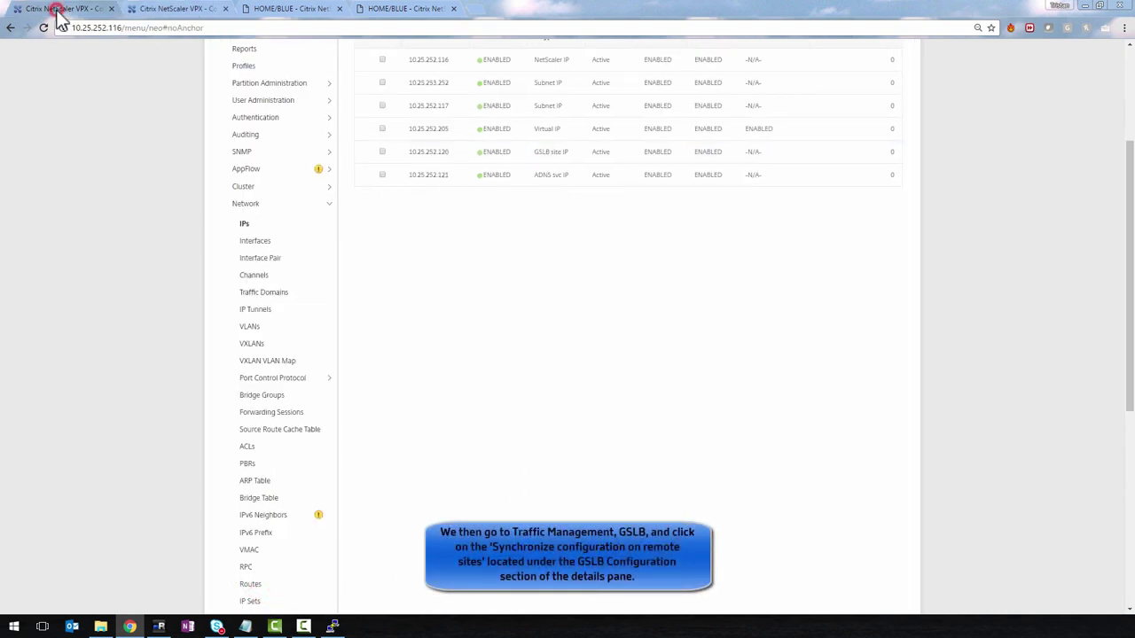
scroll(131, 219, up, 3)
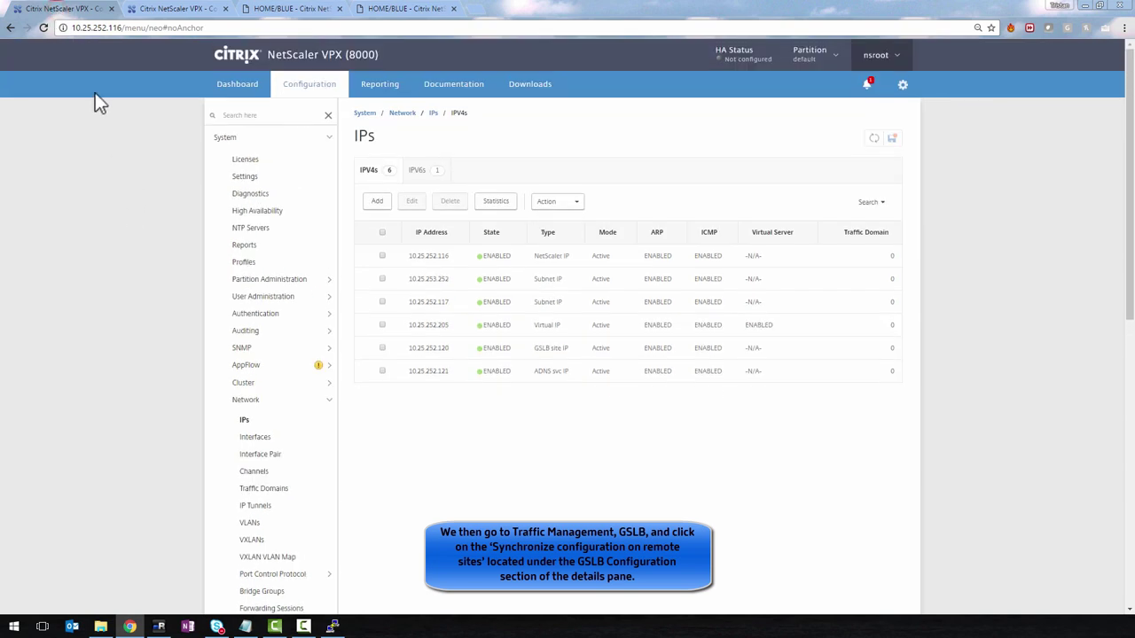
click(256, 140)
click(276, 182)
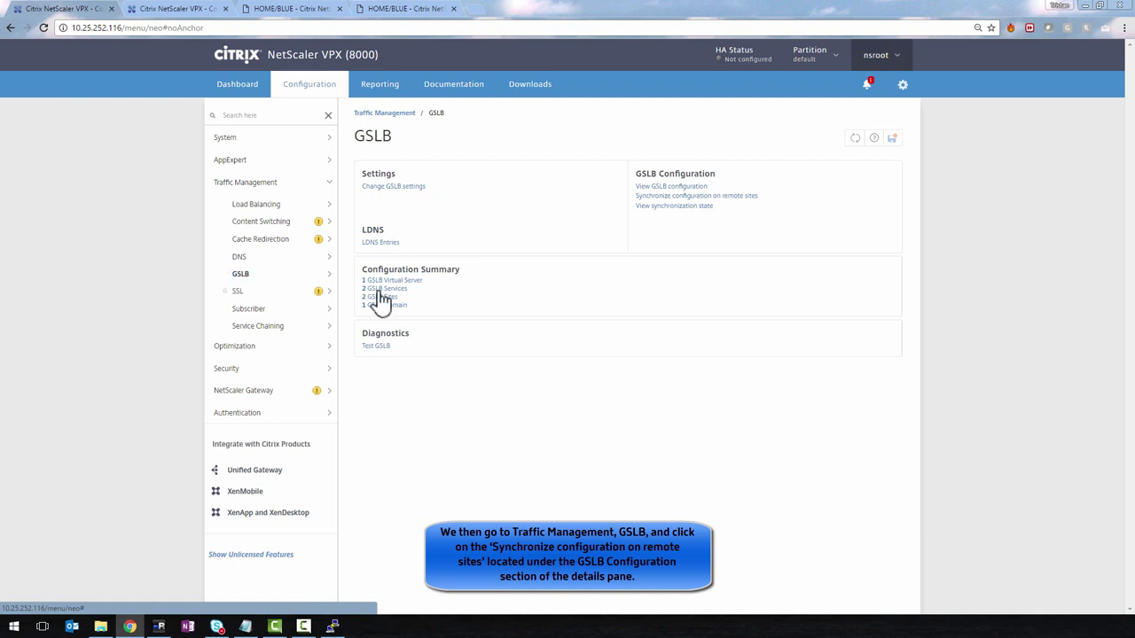
click(737, 196)
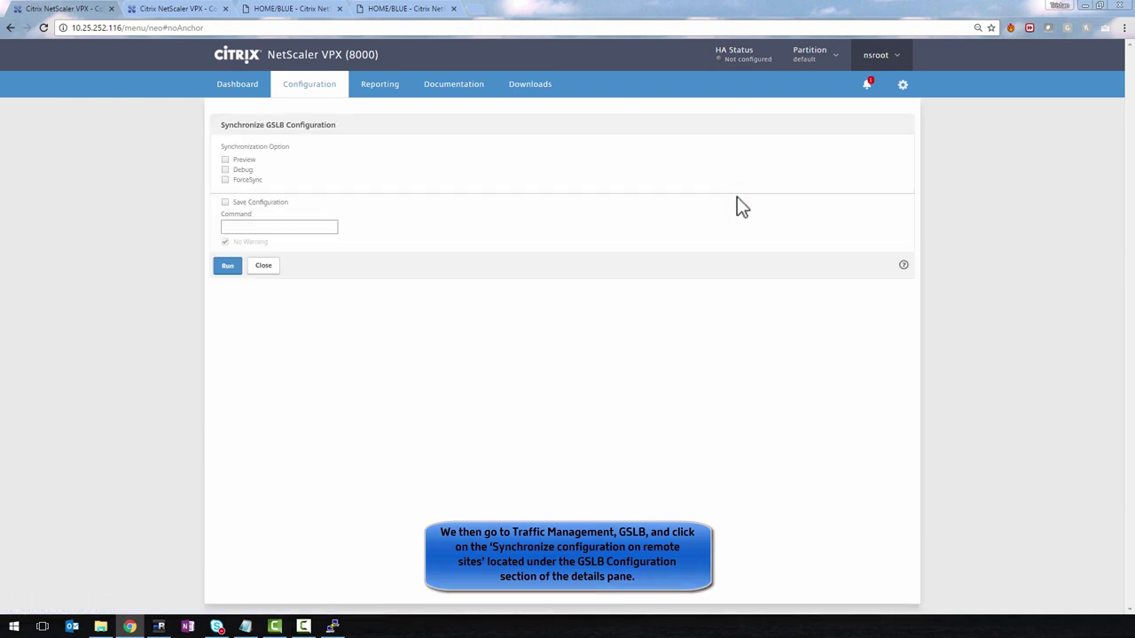
click(227, 266)
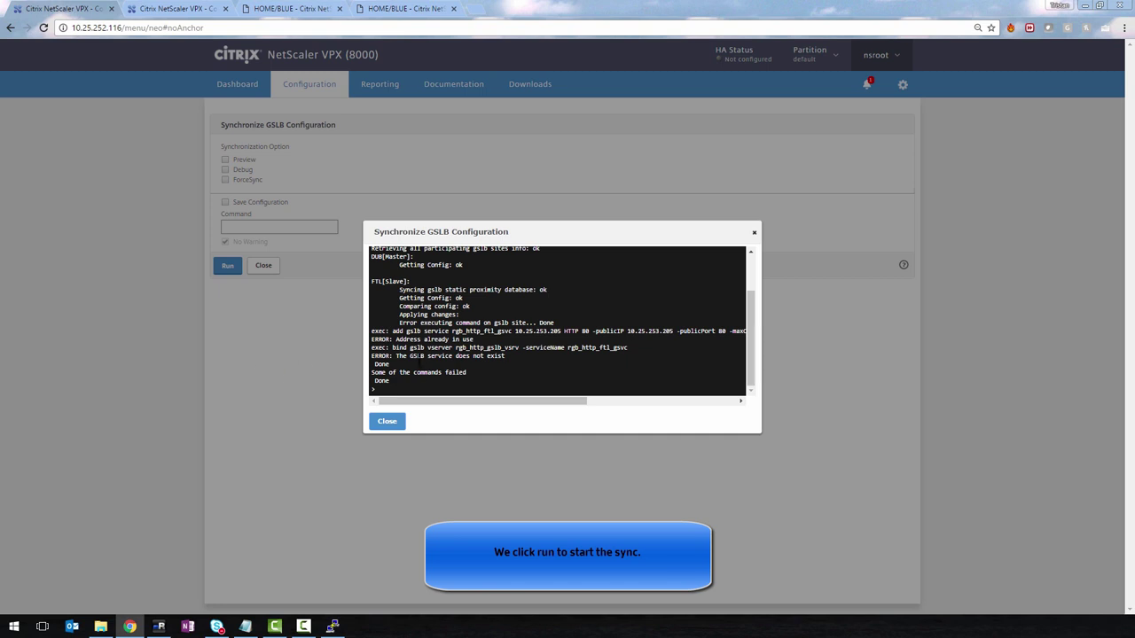
click(389, 422)
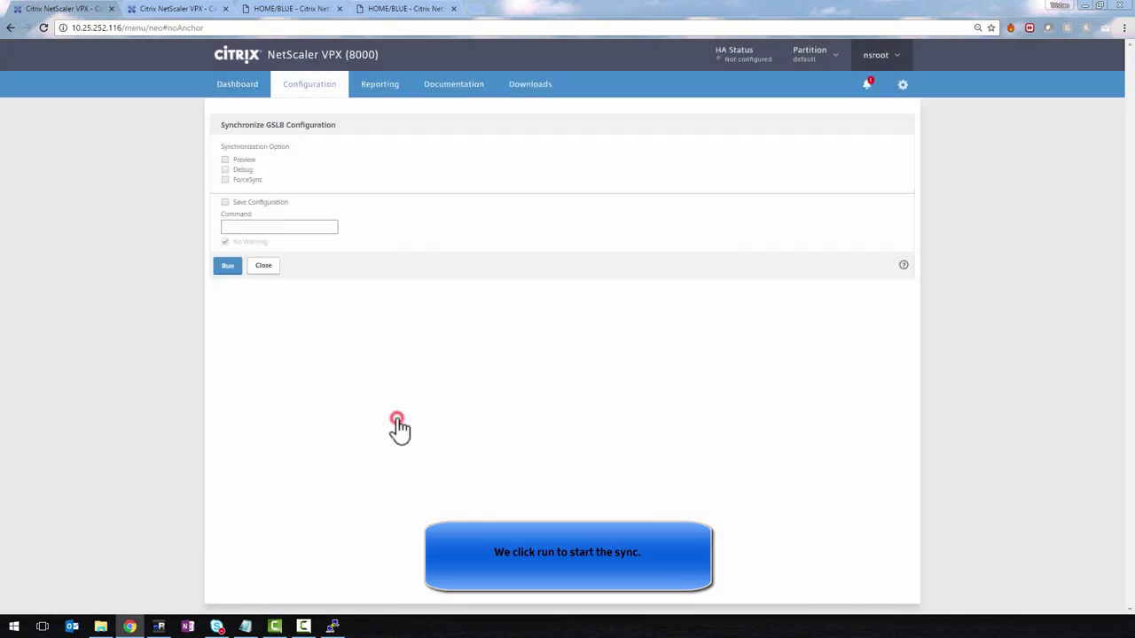
click(264, 266)
On the Fort Lauderdale NetScaler, review the GSLB virtual servers, services and sites to verify the synchronized configuration
click(188, 9)
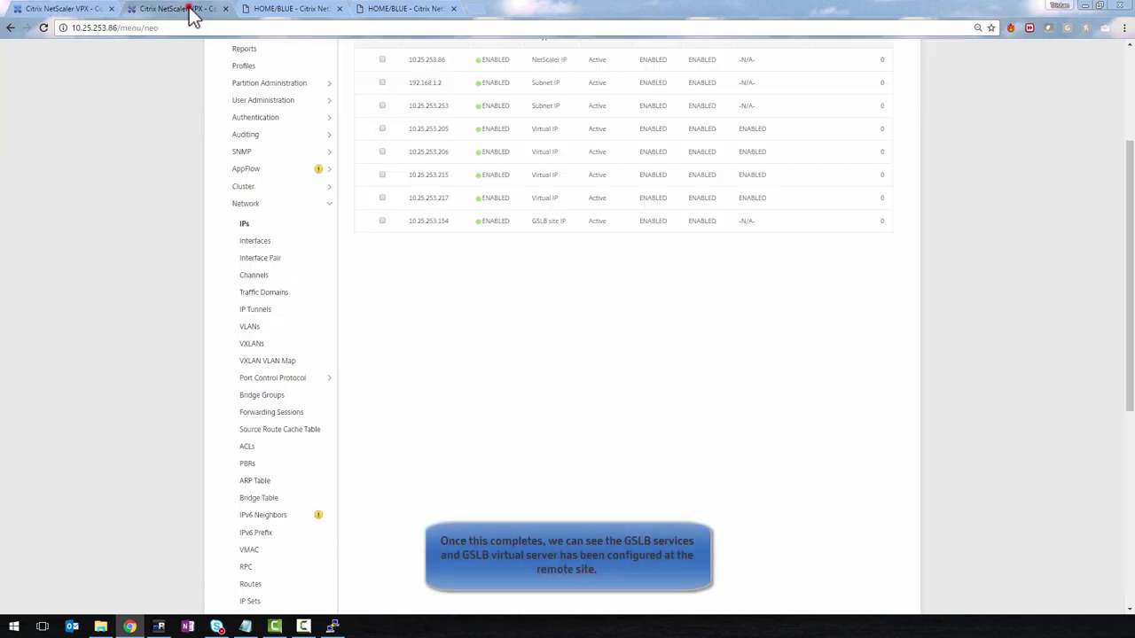
scroll(286, 192, up, 3)
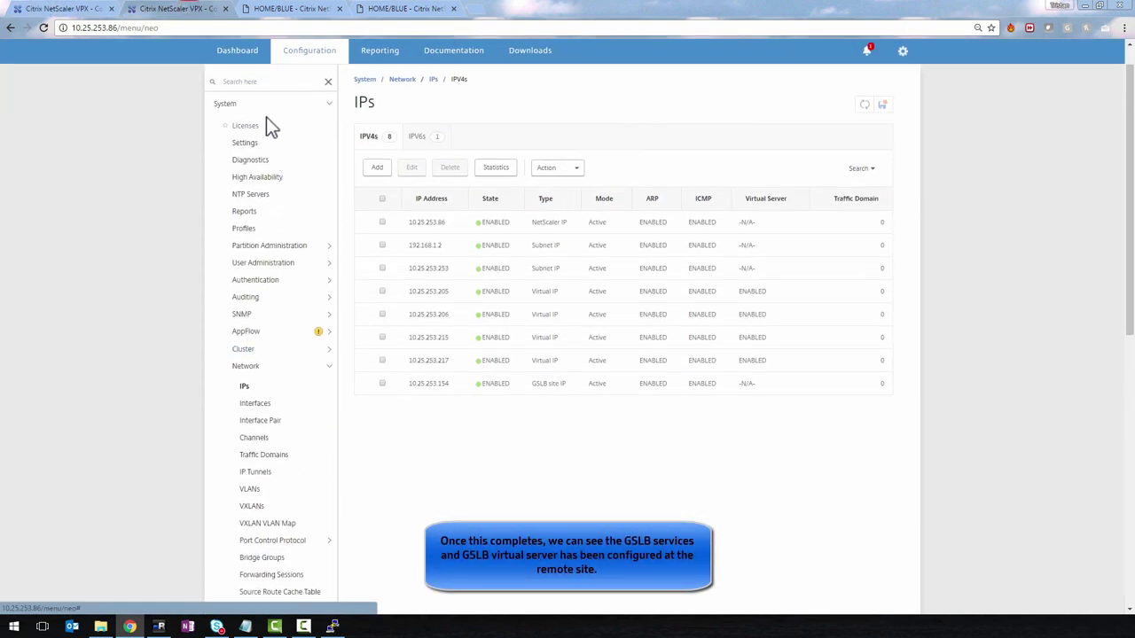
click(267, 111)
scroll(268, 139, up, 1)
click(254, 181)
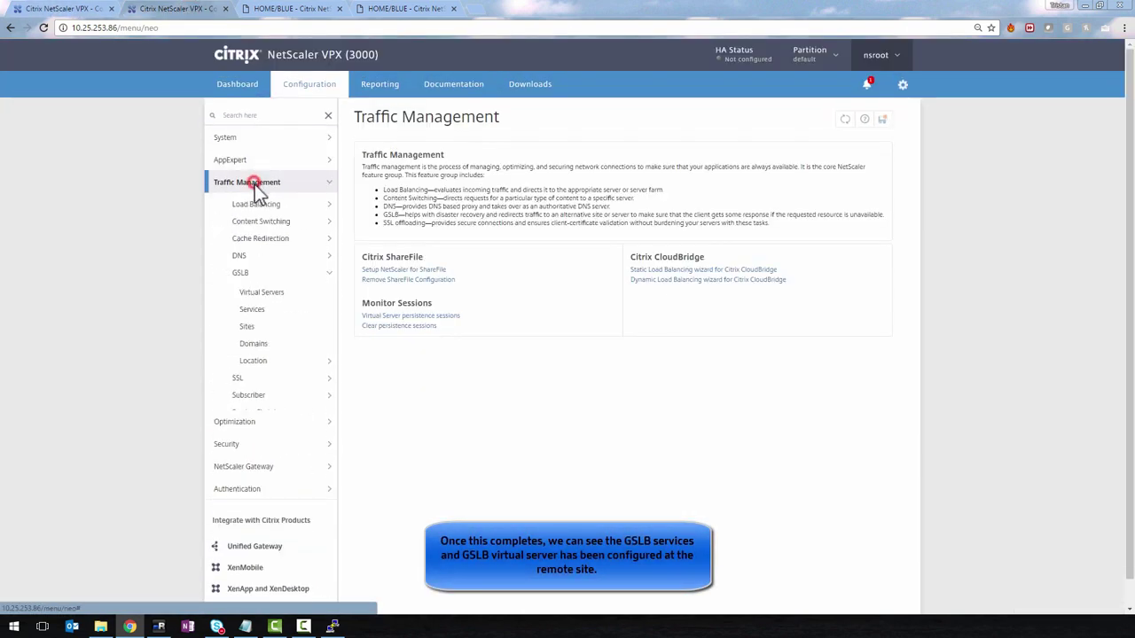
click(255, 292)
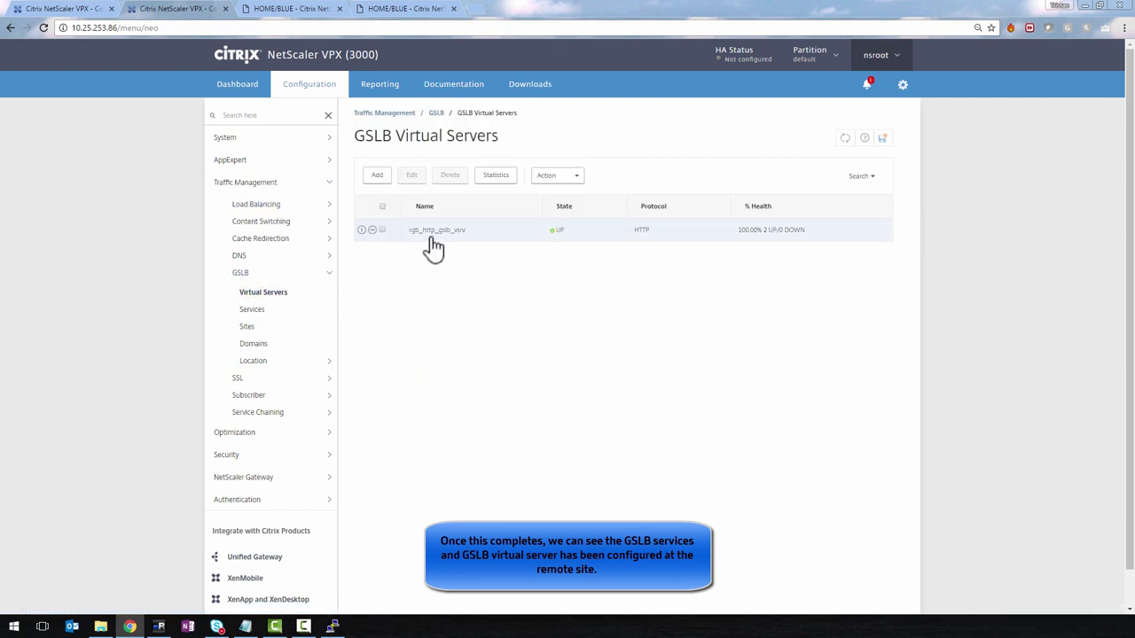
click(283, 310)
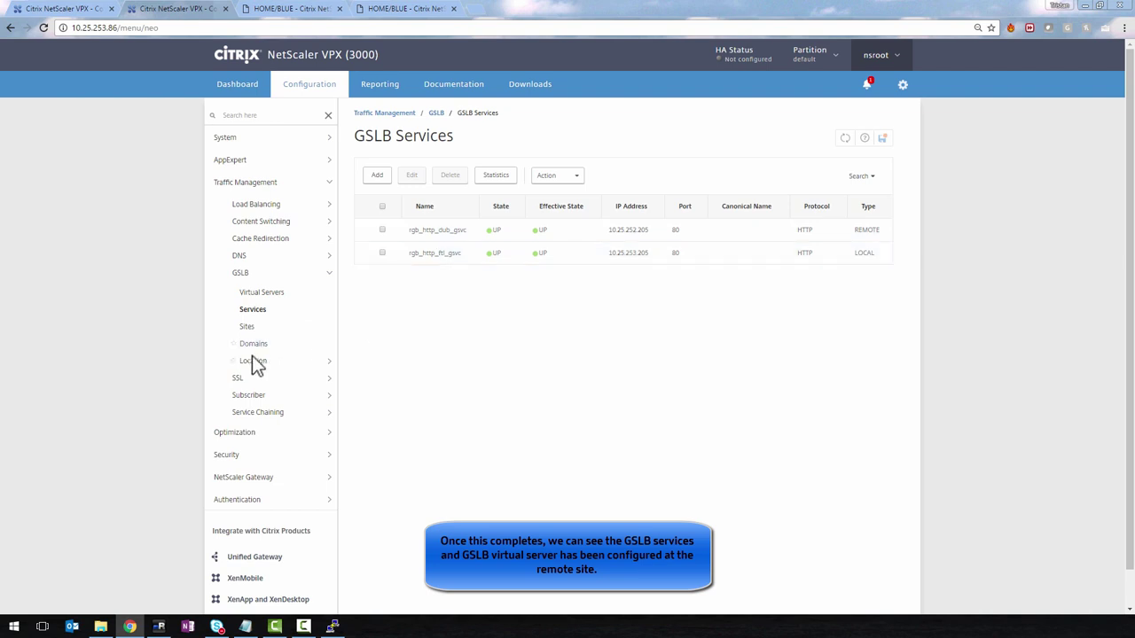
click(258, 326)
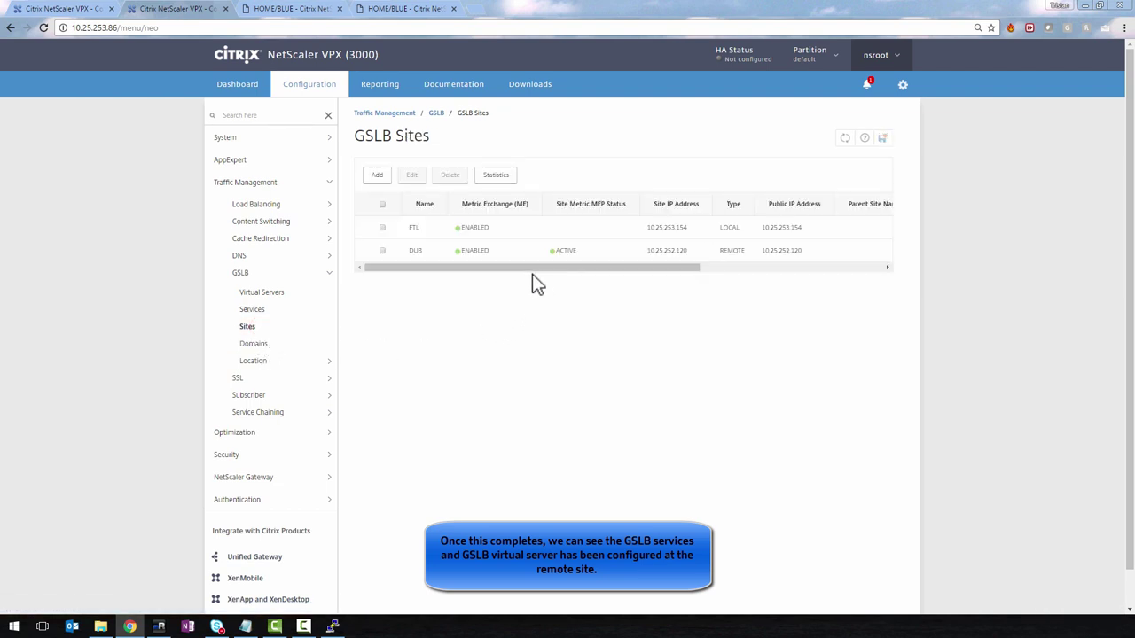
Add ADNS service ADNS_FTL_svc at IP 10.25.253.155, port 53, to the Fort Lauderdale GSLB virtual server rgb_http_gslb_vsrv and finish editing it
click(268, 295)
double_click(489, 234)
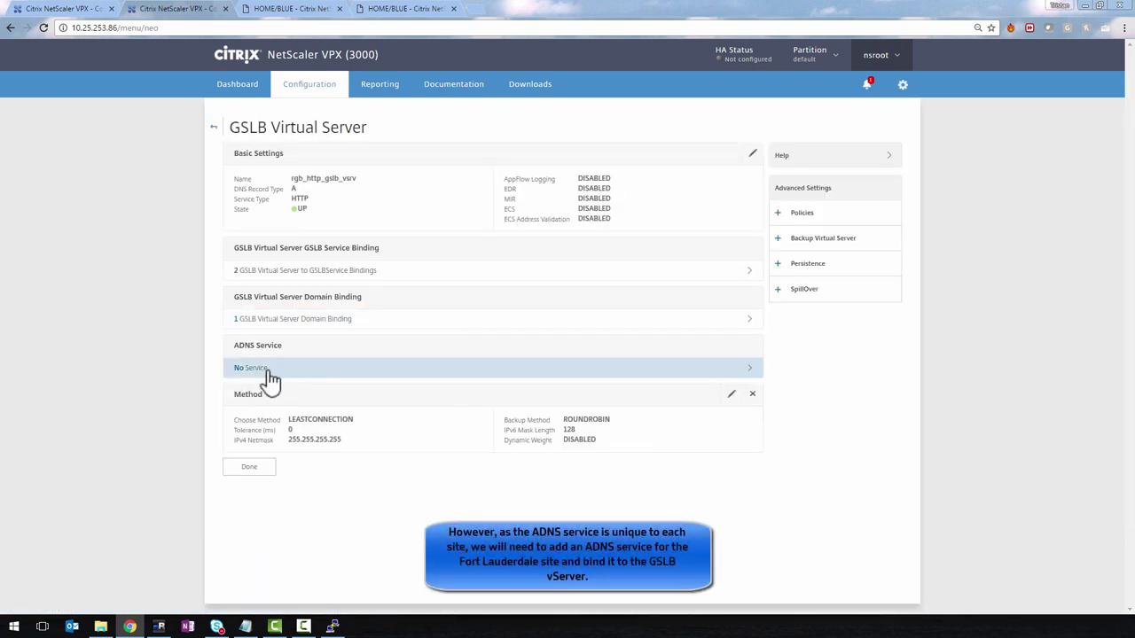
click(311, 368)
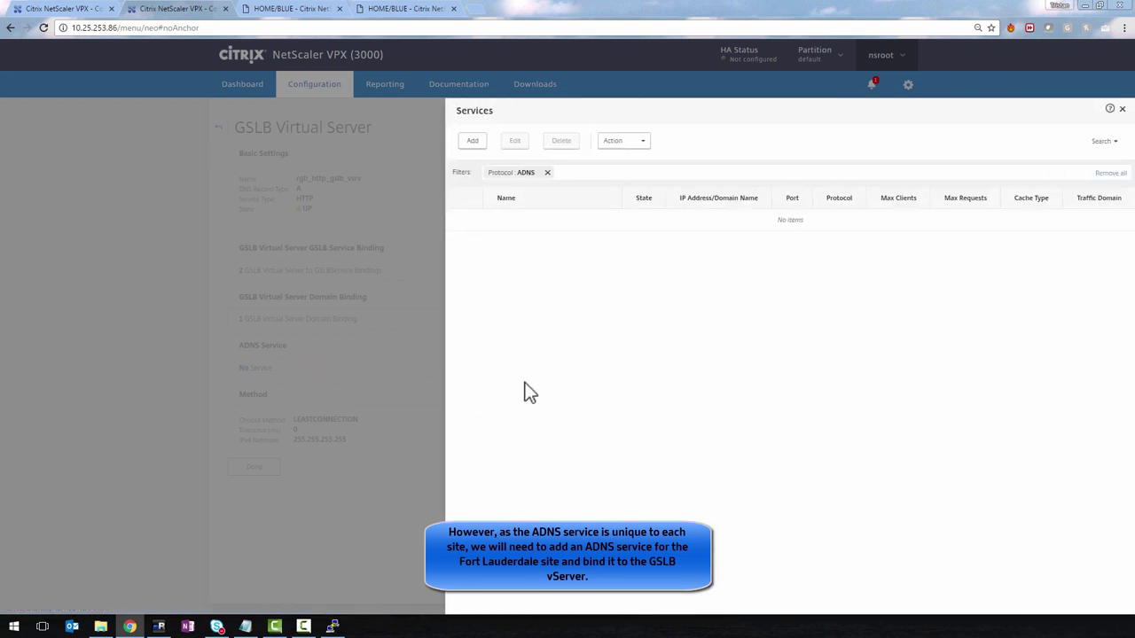
click(475, 142)
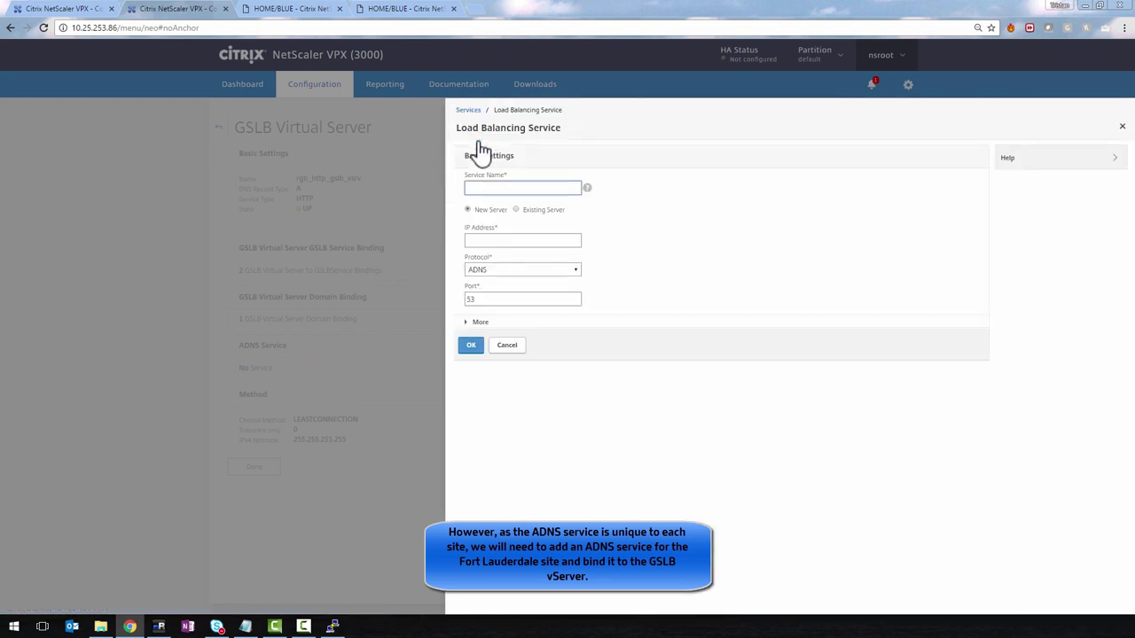
text(ADNS_FTL_svc)
click(493, 241)
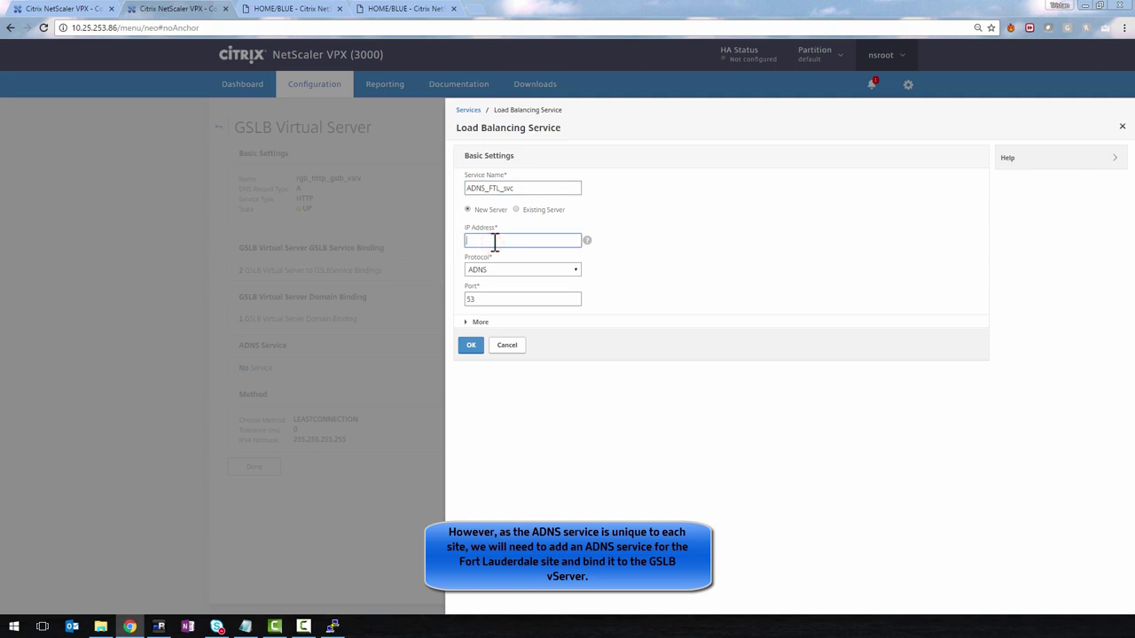
text(10.25.253.155)
click(470, 346)
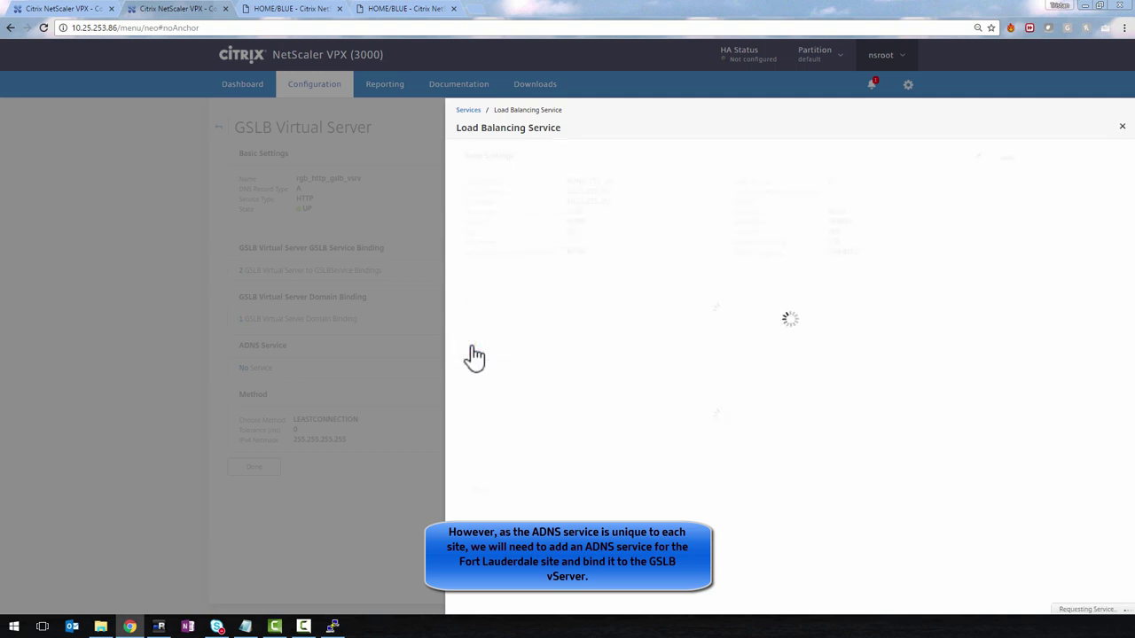
click(485, 459)
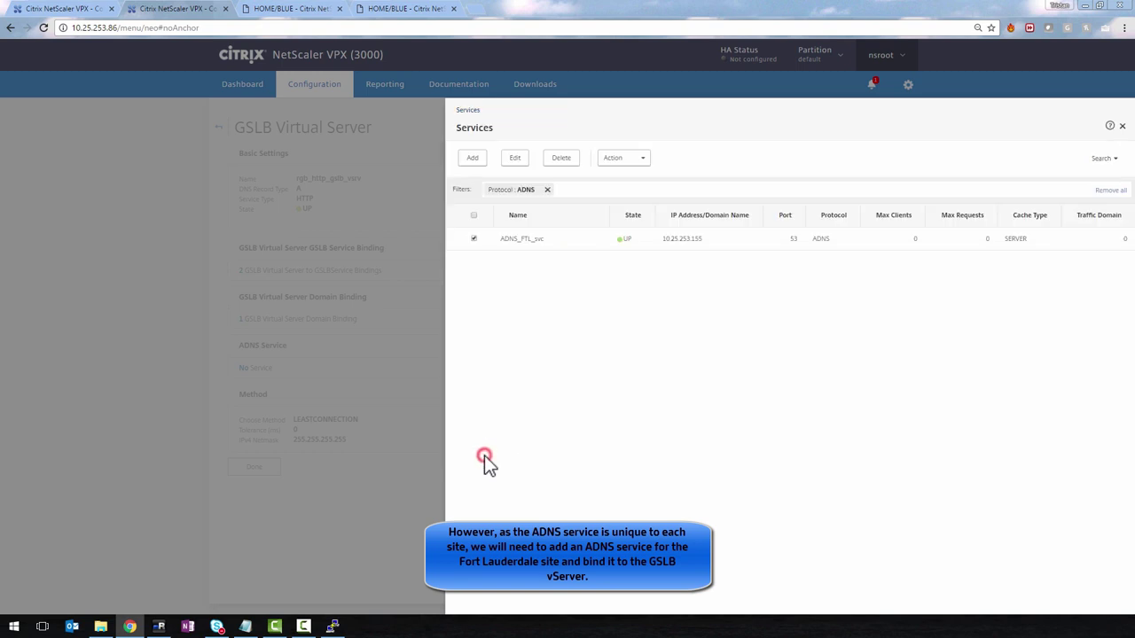
click(354, 518)
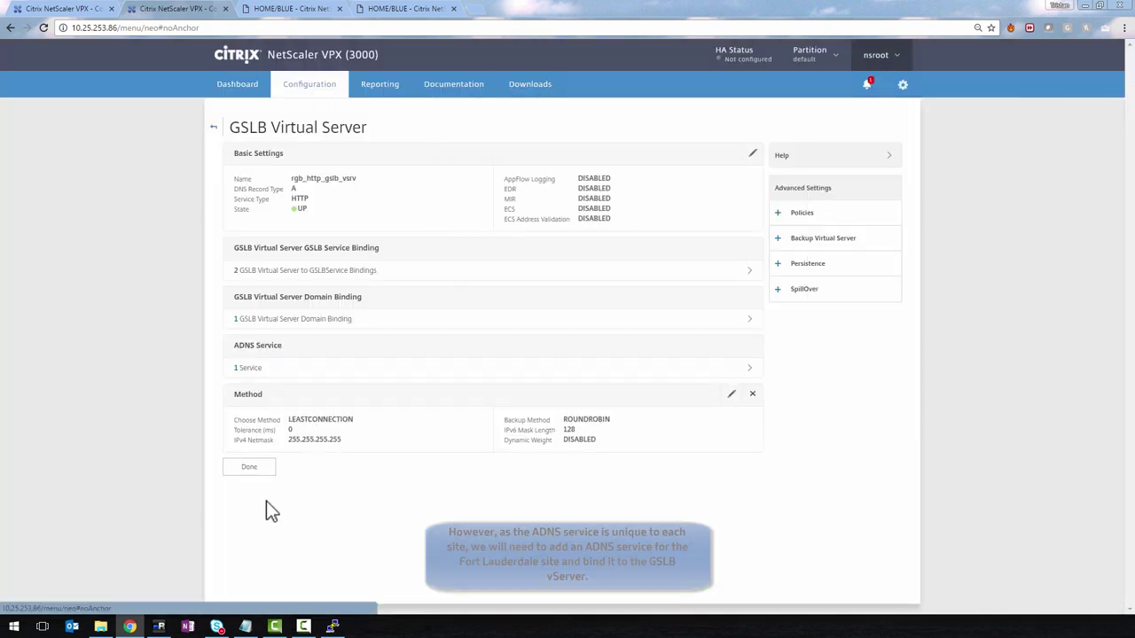
click(255, 466)
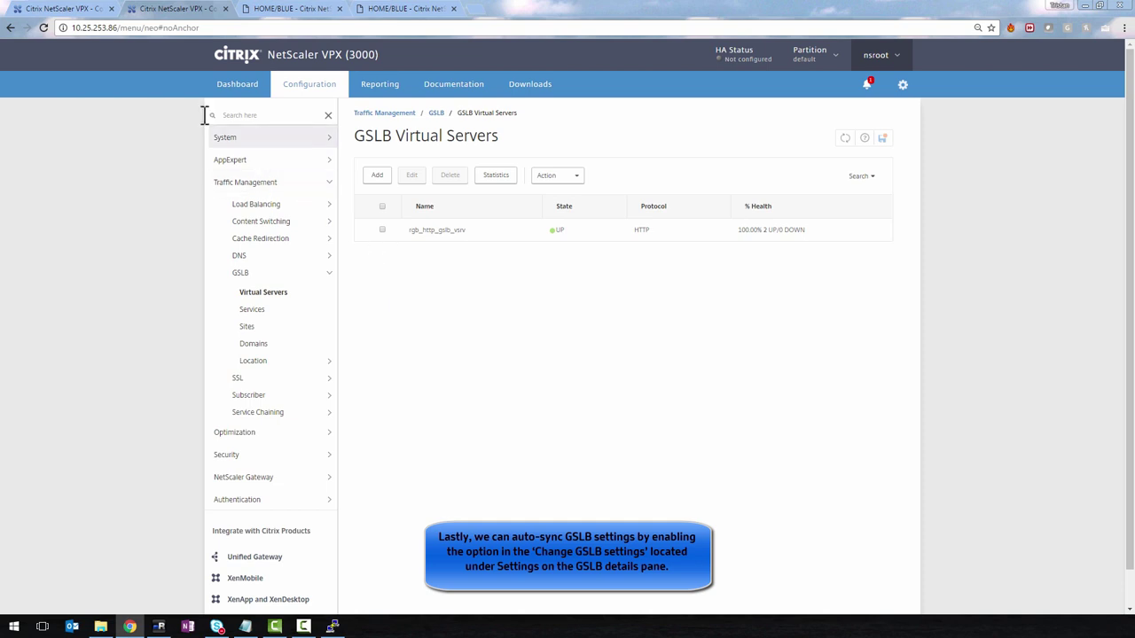
Review the Automatic Config Sync option in the Dublin NetScaler's GSLB settings and close them without saving
click(74, 10)
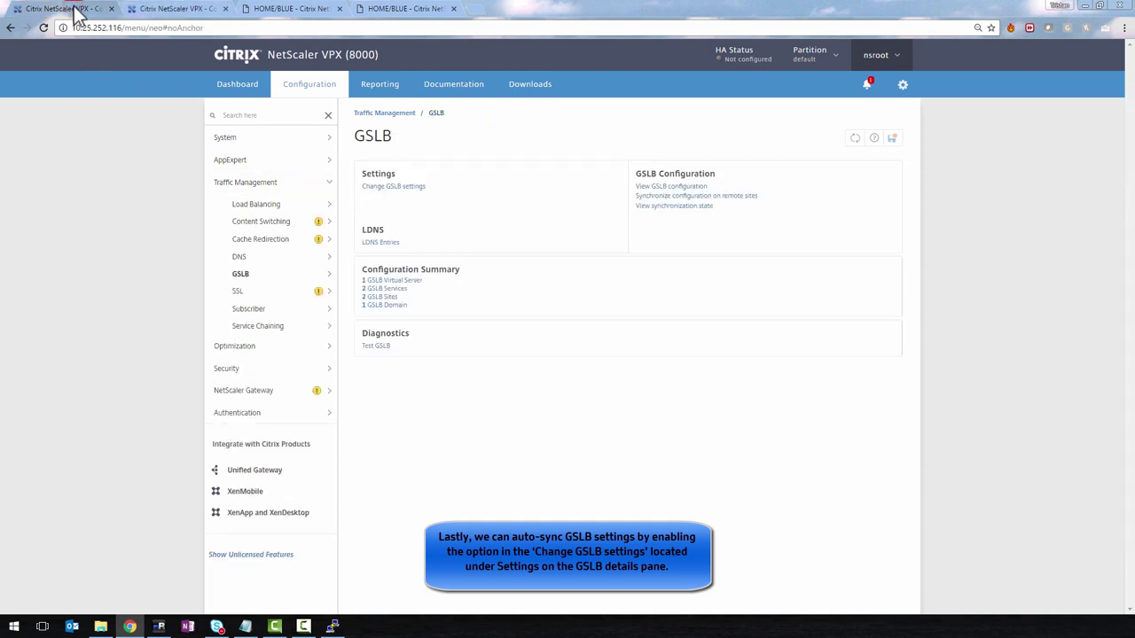
click(261, 274)
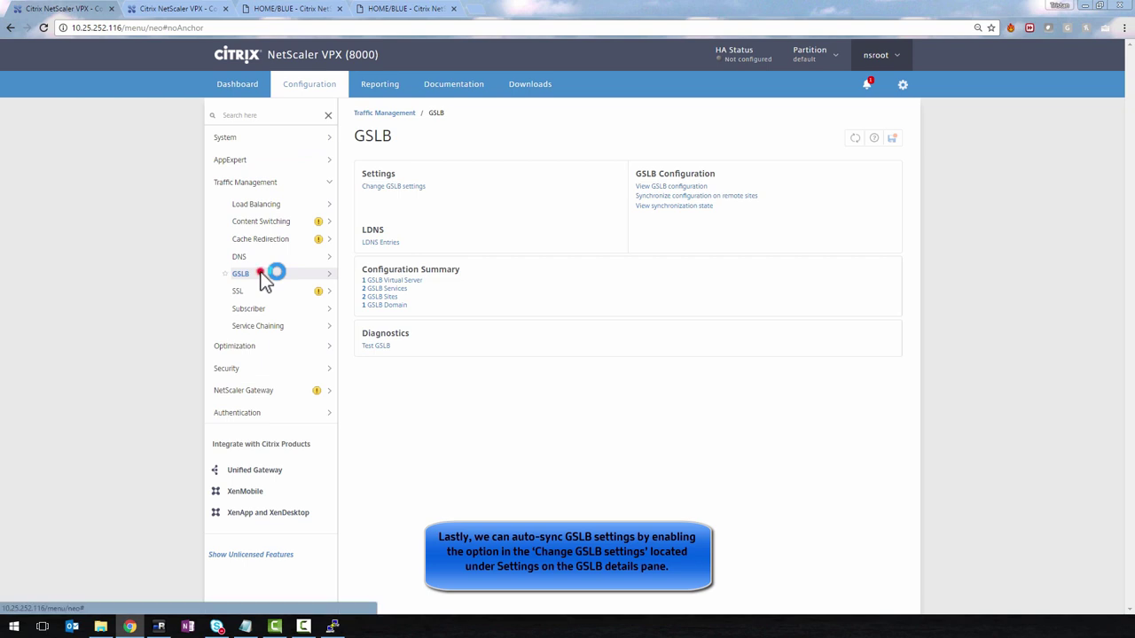
click(390, 188)
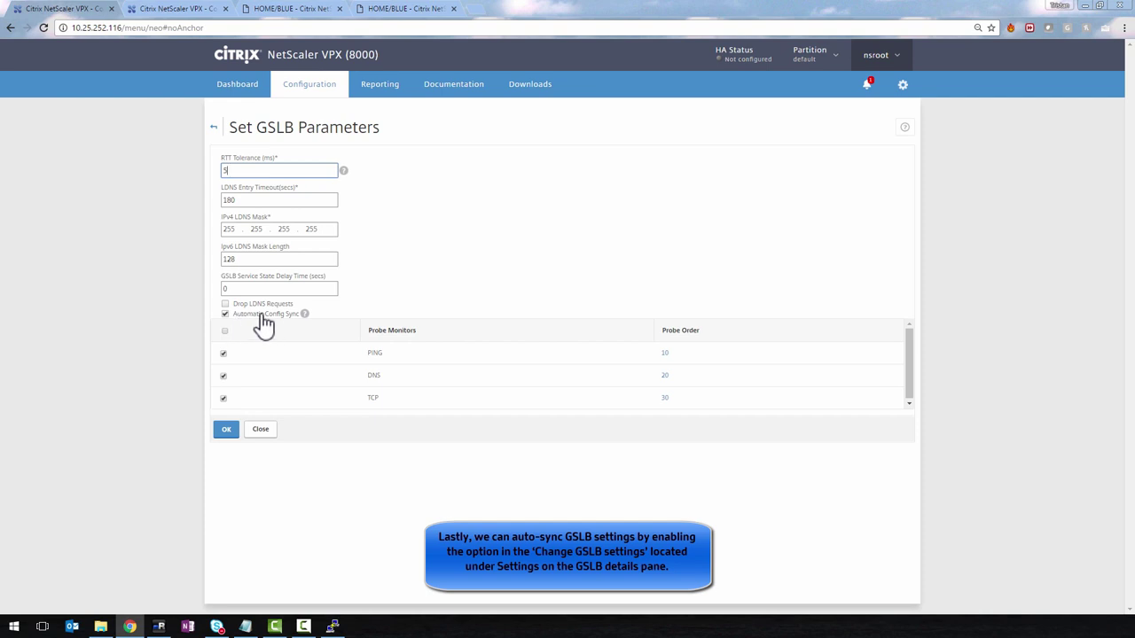
click(255, 432)
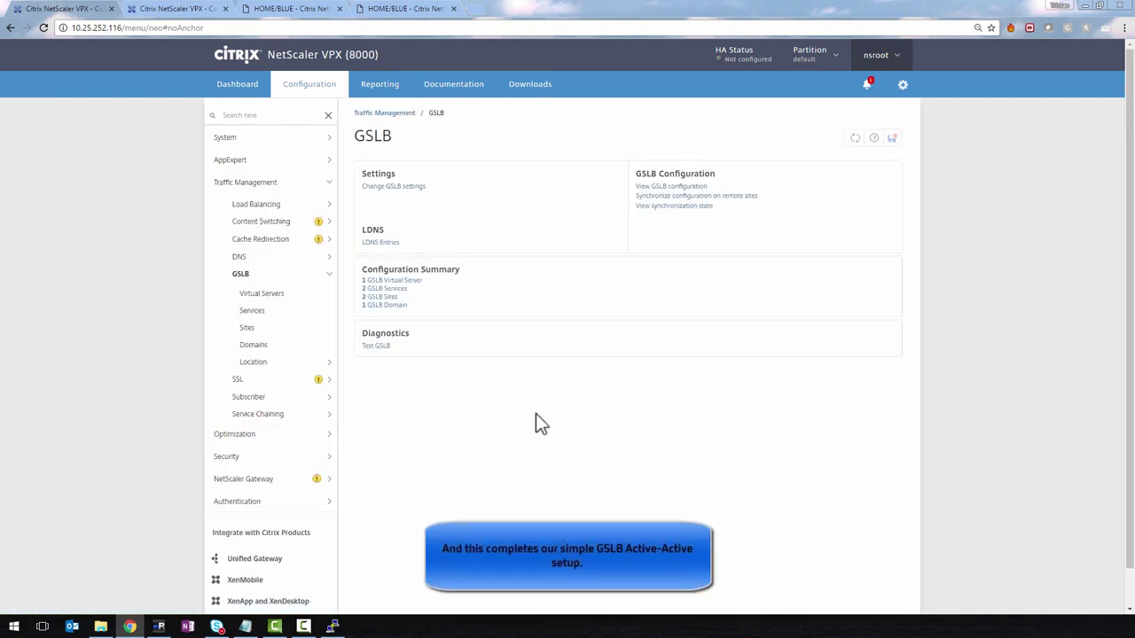